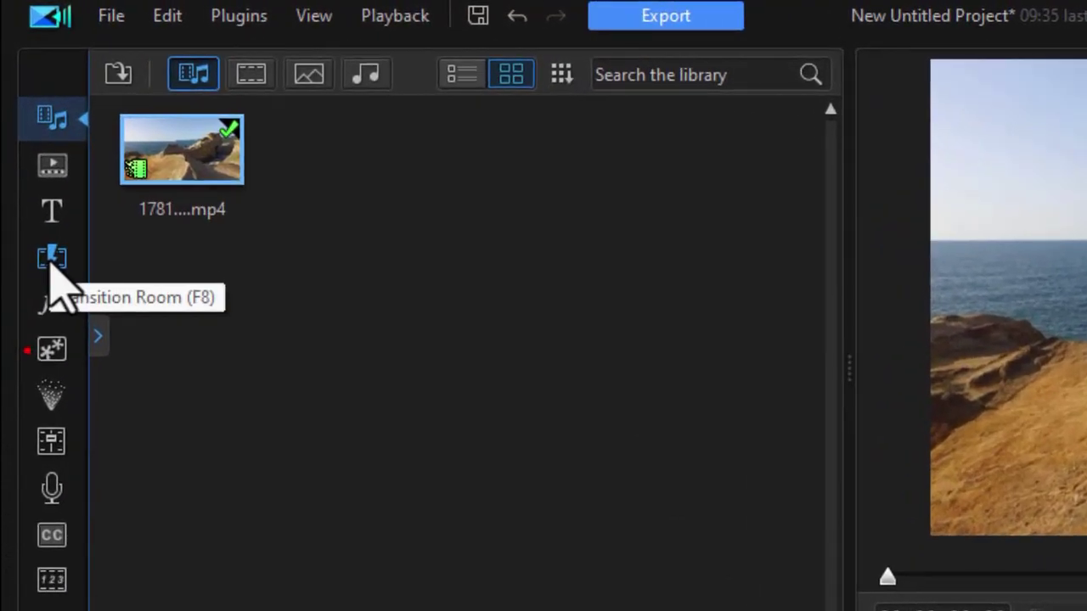
# - In the Transition Room, show All Content transitions and search for 'center'
pyautogui.click(51, 259)
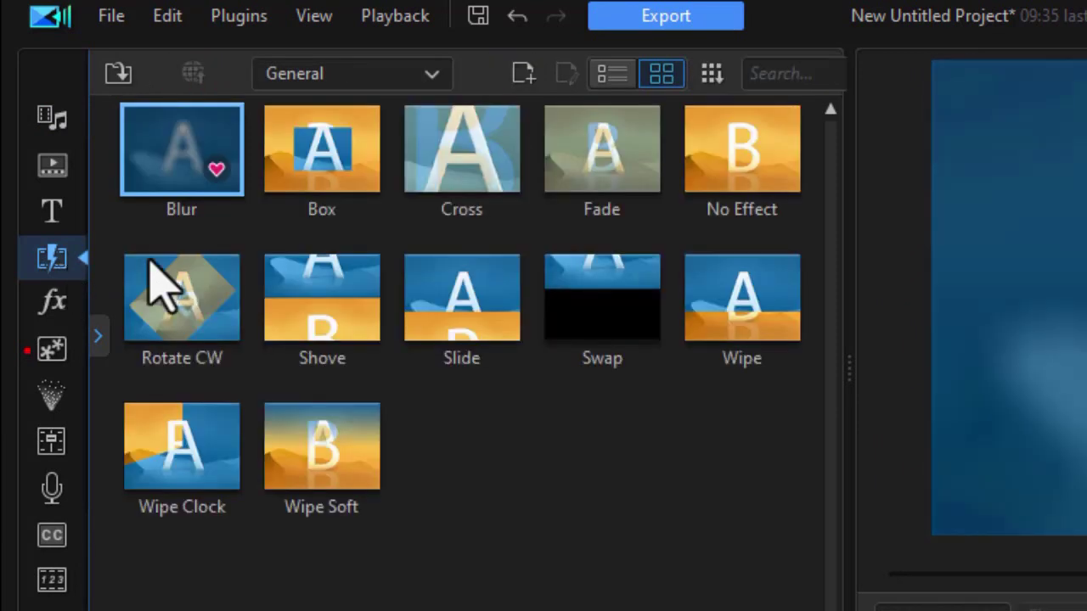
pyautogui.click(429, 75)
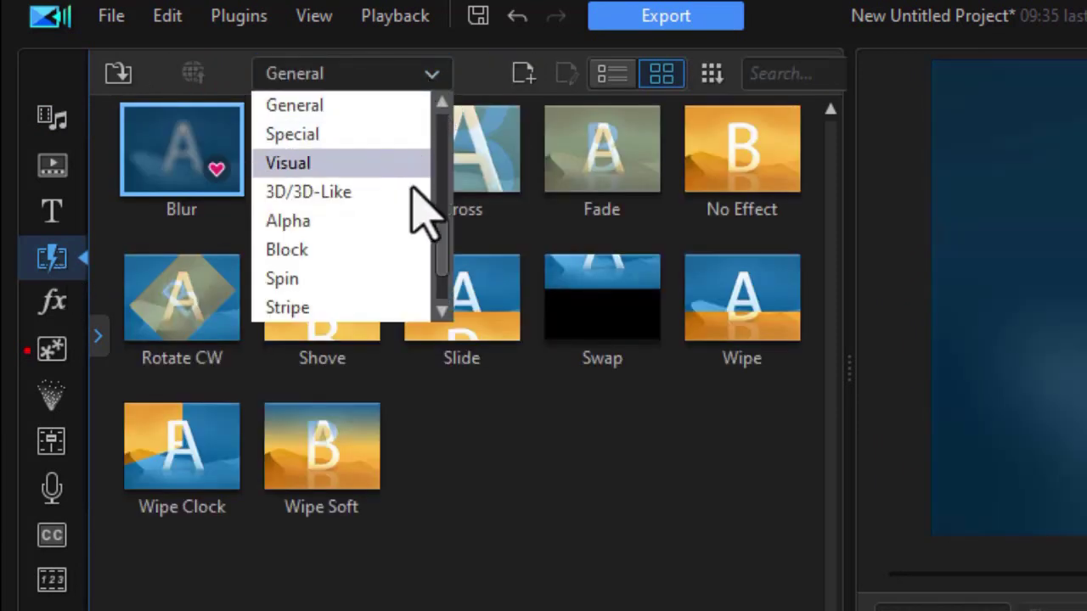
pyautogui.moveTo(440, 255); pyautogui.dragTo(418, 112)
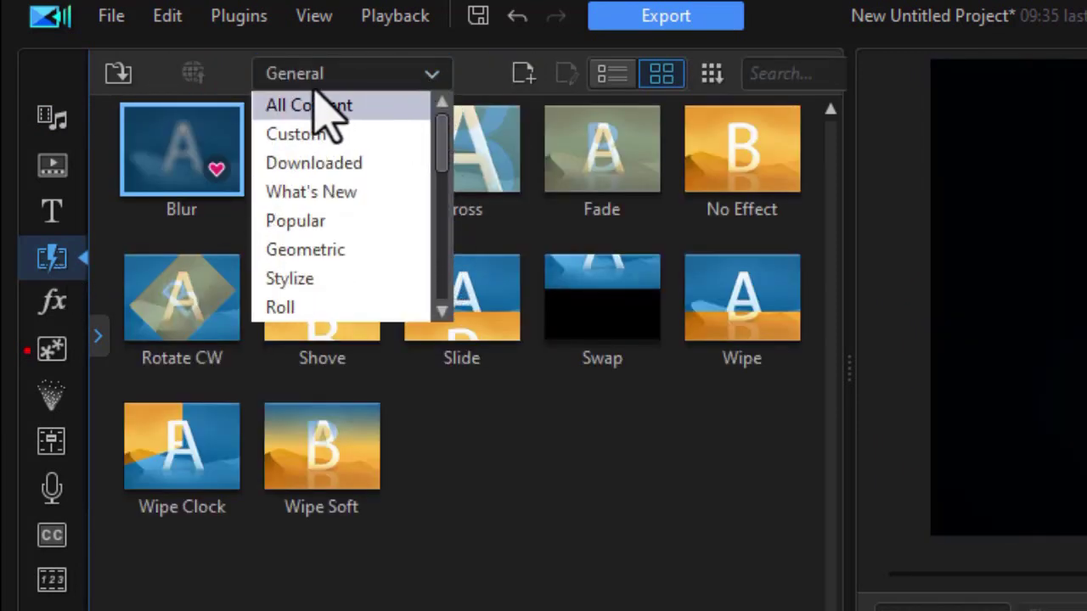
pyautogui.click(326, 106)
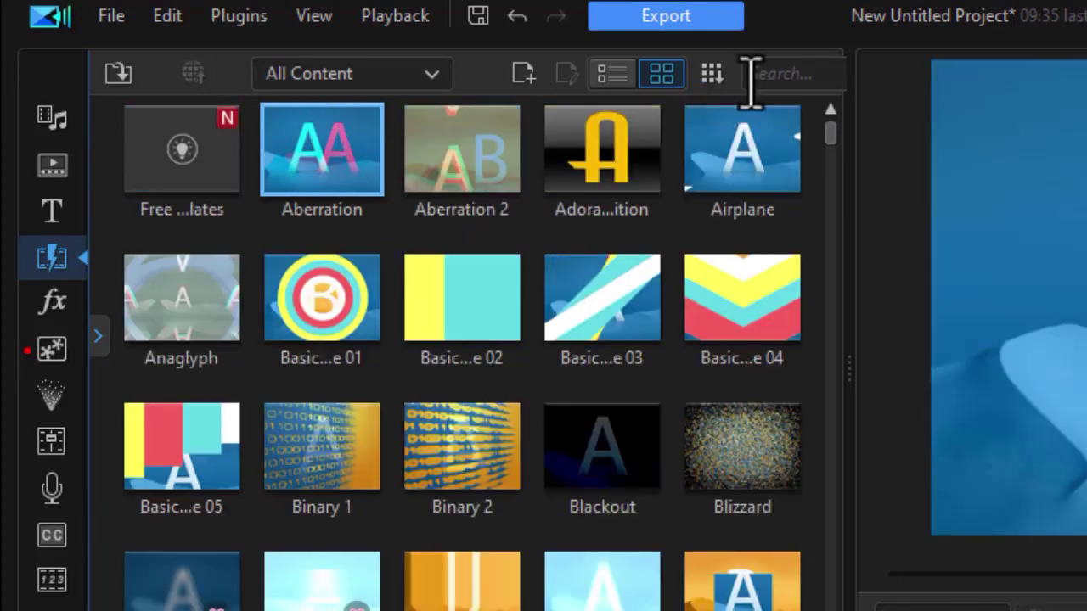
pyautogui.click(775, 74)
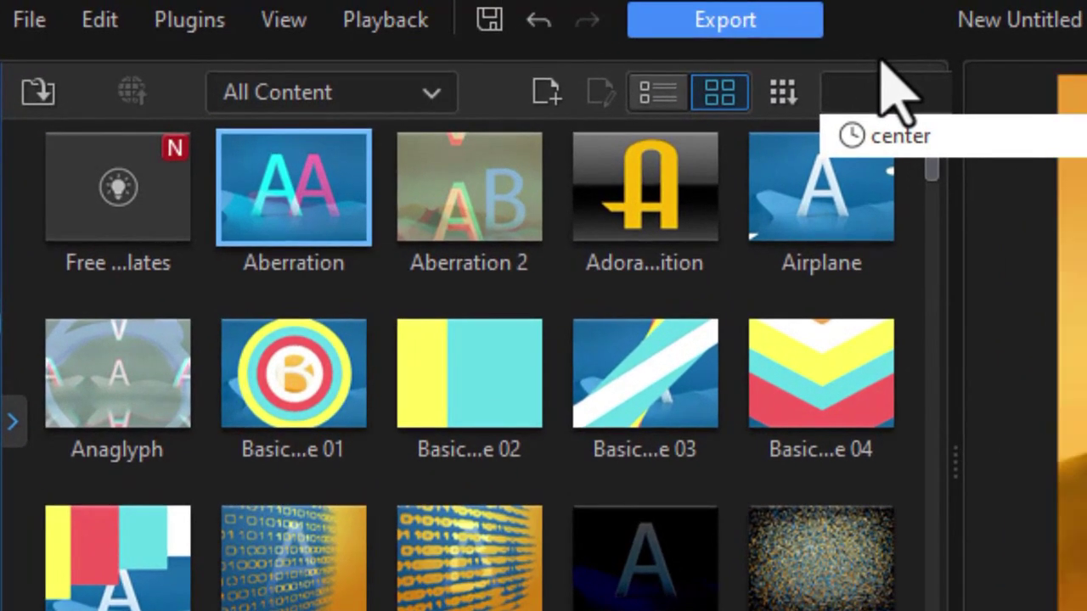
pyautogui.write('cente')
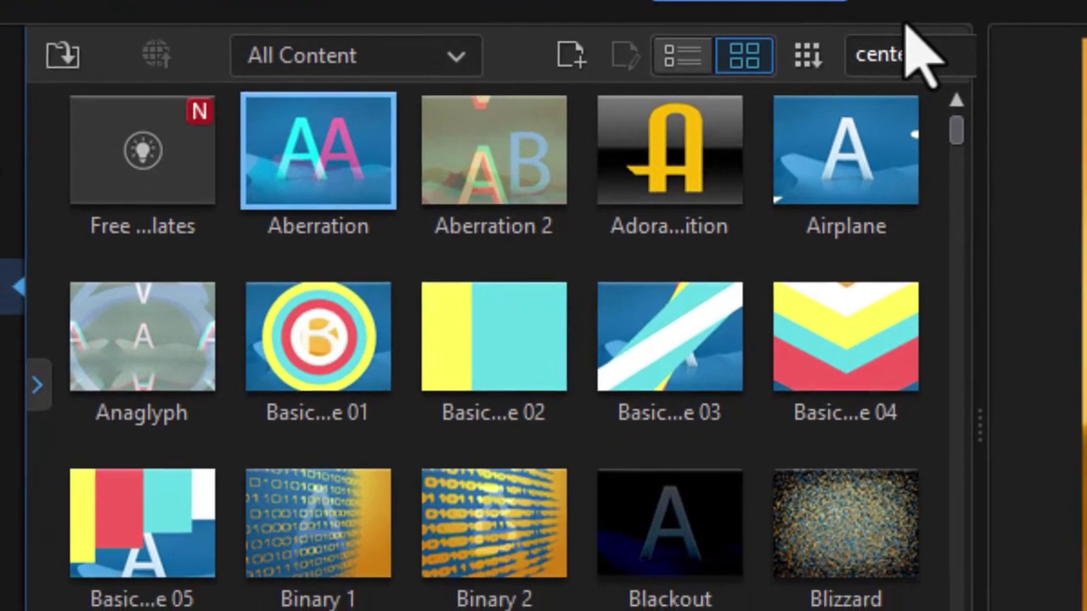
pyautogui.press('Return')
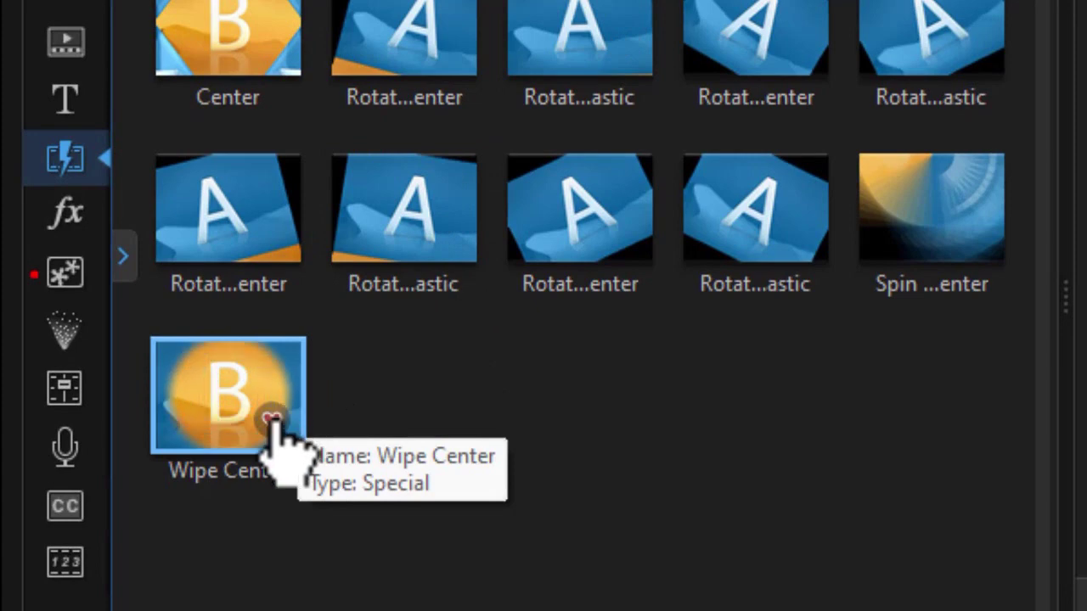
# - Try Wipe Center at the clip start, replace it with Center, and play the opening
pyautogui.moveTo(243, 424)
pyautogui.mouseDown()
pyautogui.moveTo(212, 604)
pyautogui.moveTo(136, 533)
pyautogui.mouseUp()
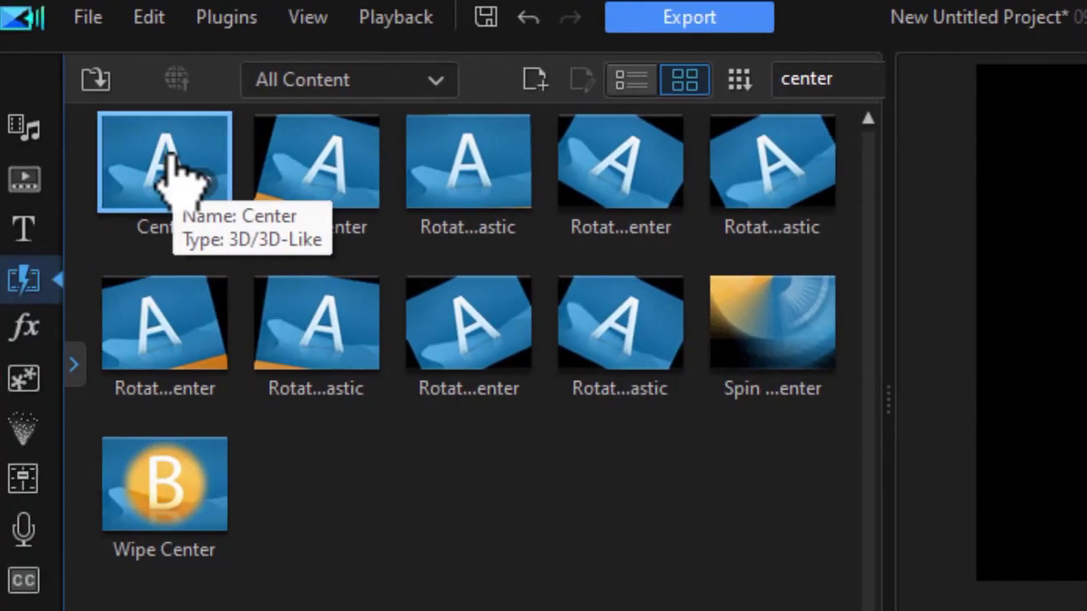
pyautogui.moveTo(181, 189); pyautogui.dragTo(150, 490)
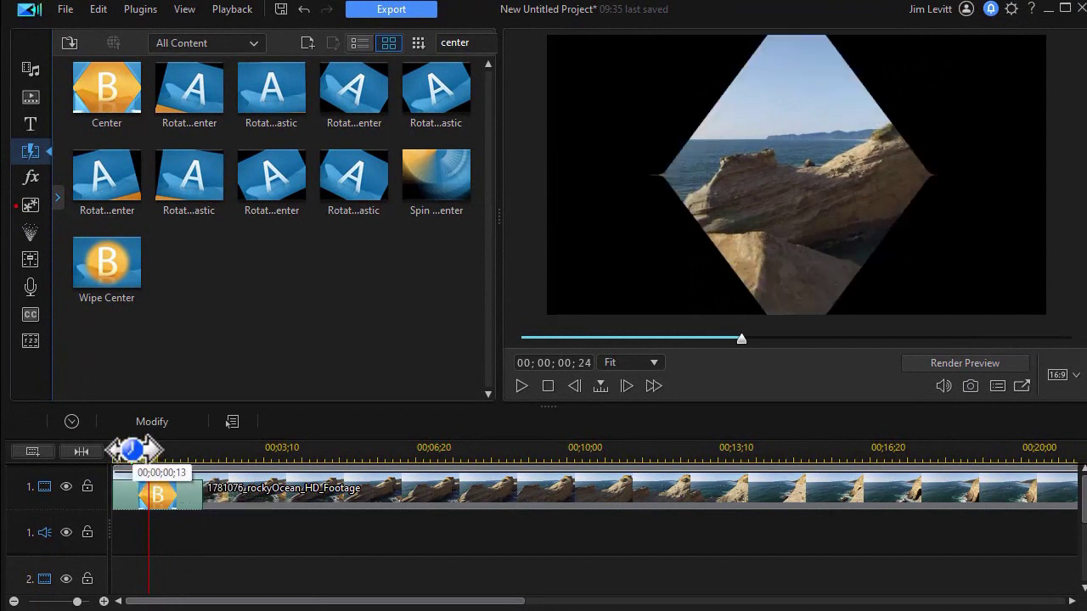
pyautogui.moveTo(149, 449); pyautogui.dragTo(123, 455)
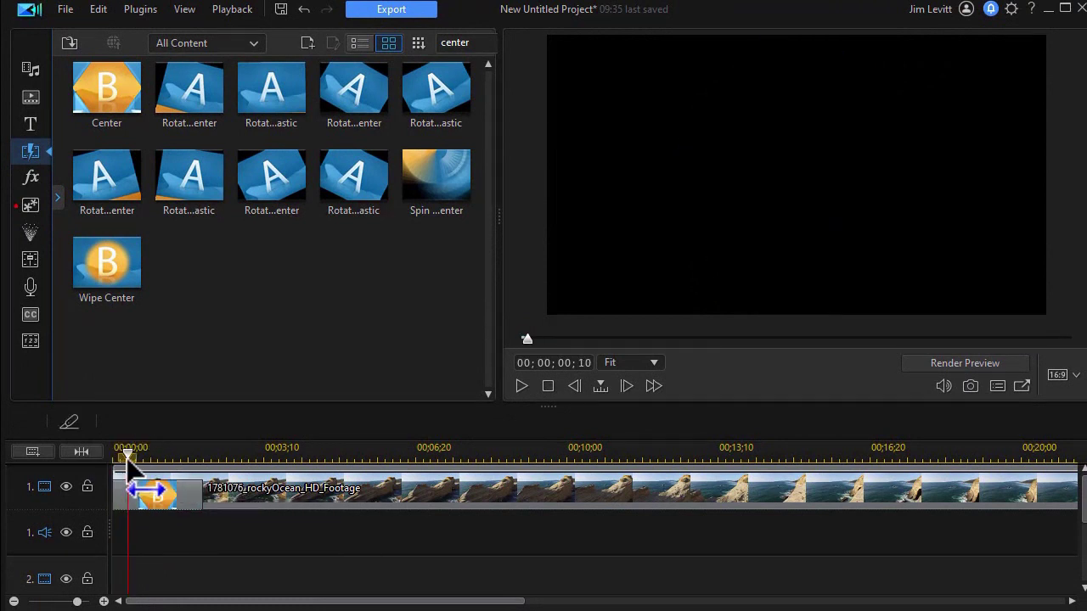
pyautogui.click(127, 488)
pyautogui.click(522, 386)
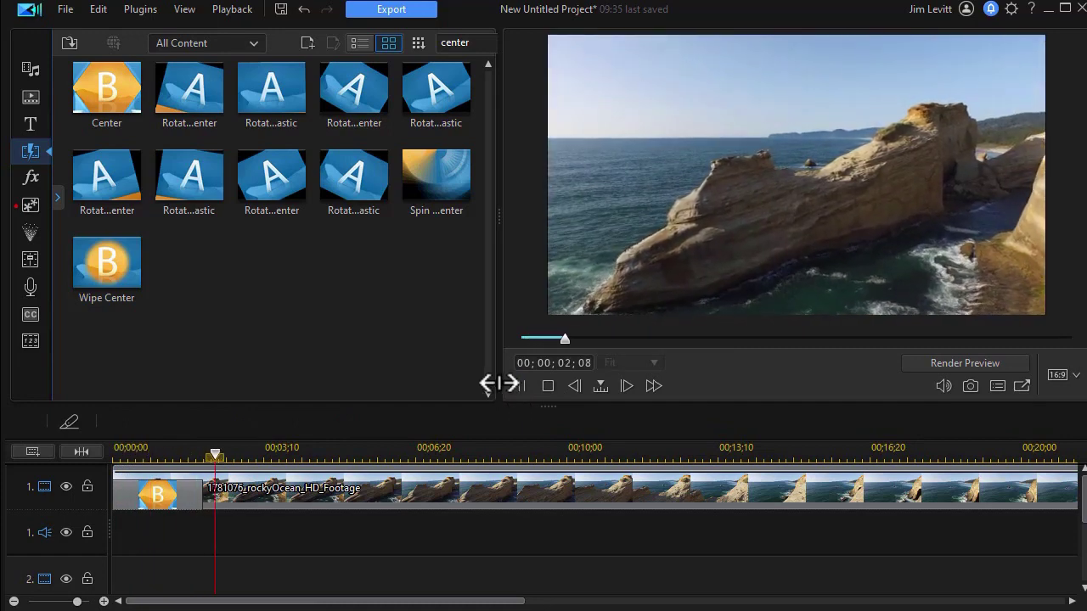
# - Search 'star' and preview the Star transition at the clip's opening
pyautogui.click(458, 42)
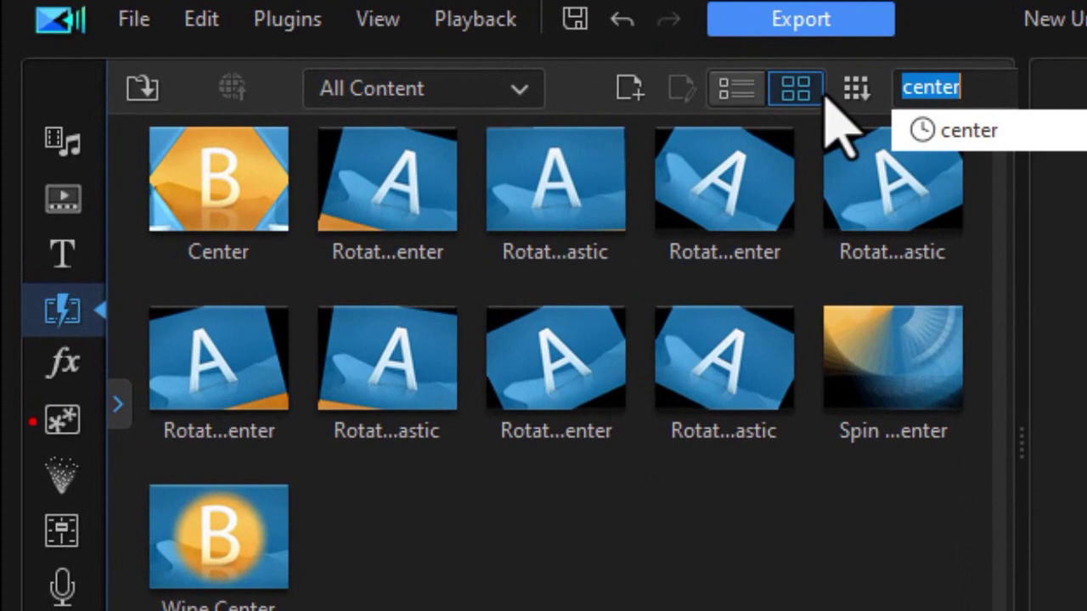
pyautogui.write('s')
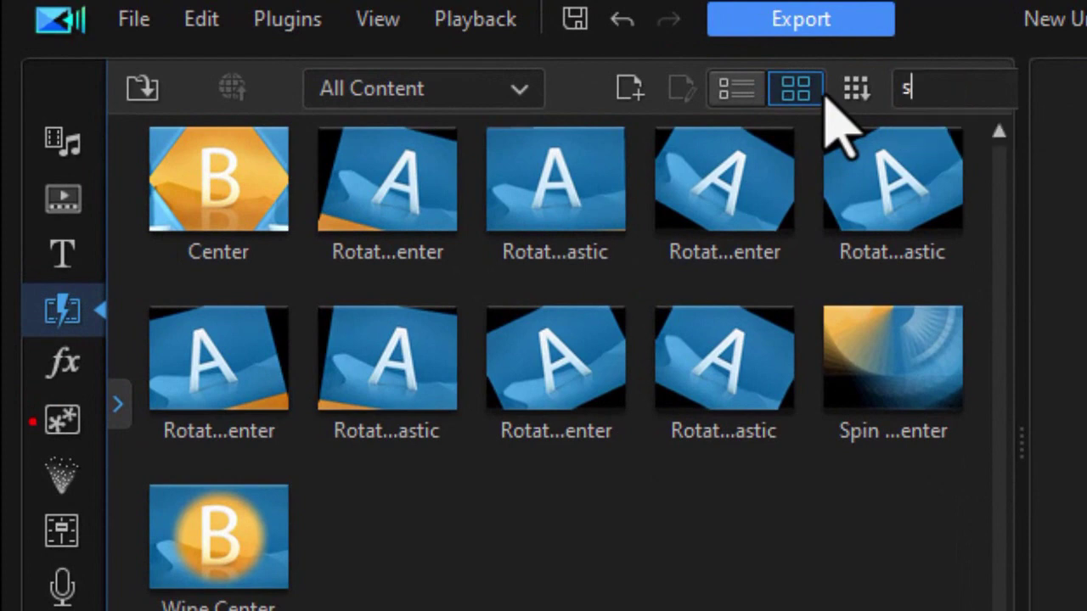
pyautogui.write('tar')
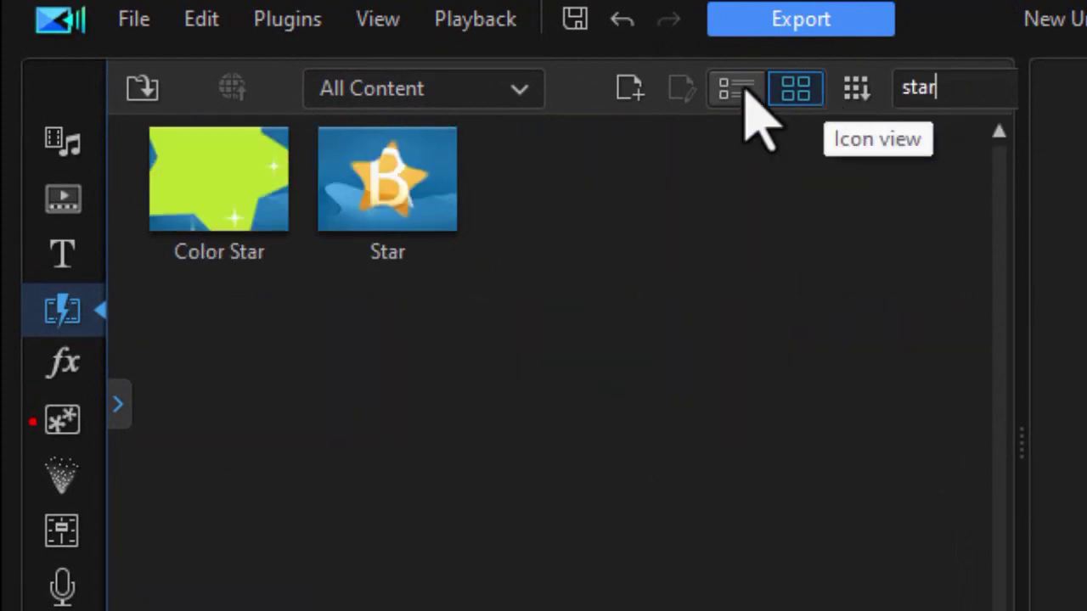
pyautogui.moveTo(357, 230); pyautogui.dragTo(297, 610)
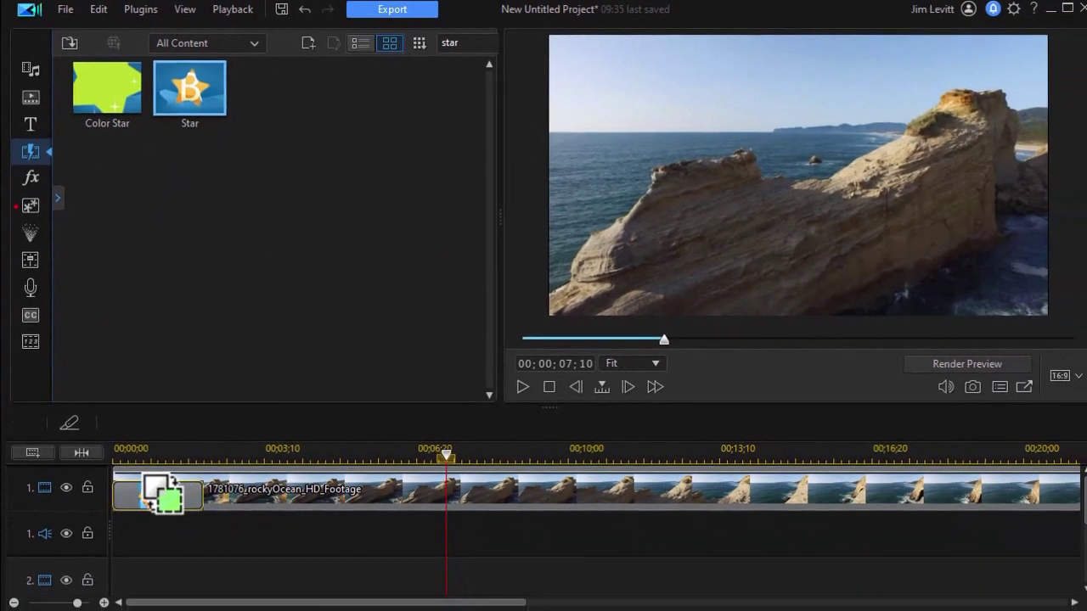
pyautogui.moveTo(140, 507); pyautogui.dragTo(143, 506)
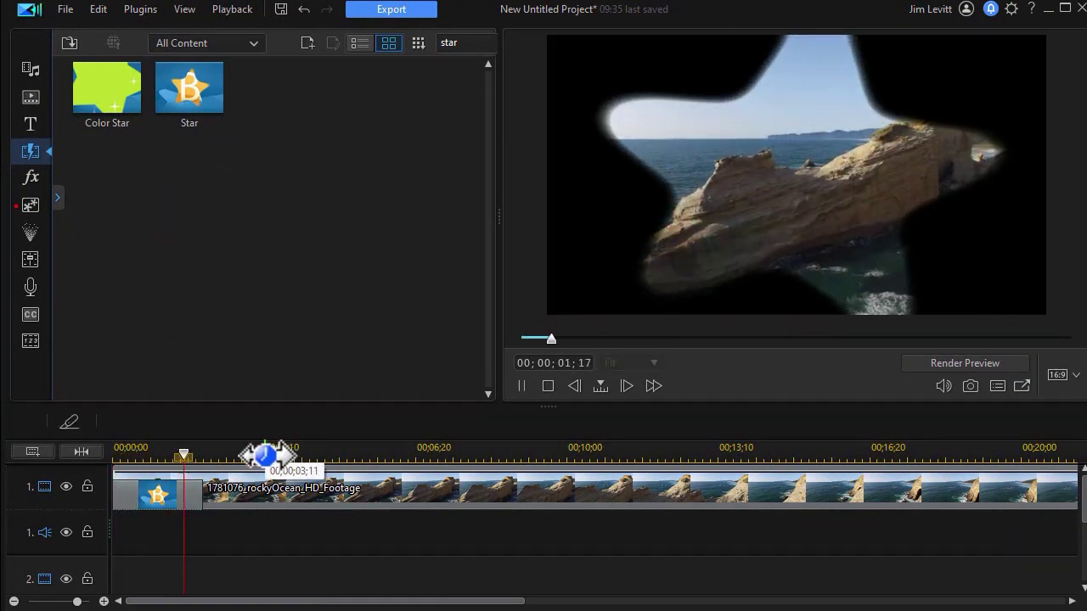
pyautogui.press('space')
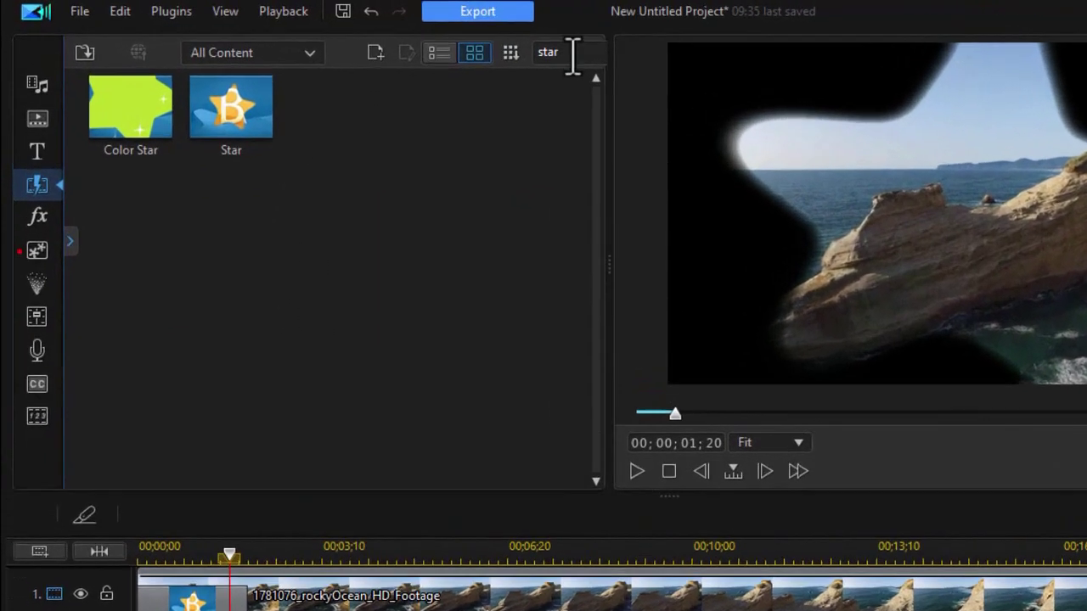
# - Replace Star with the SweetHeart transition and play it from the clip start
pyautogui.click(469, 43)
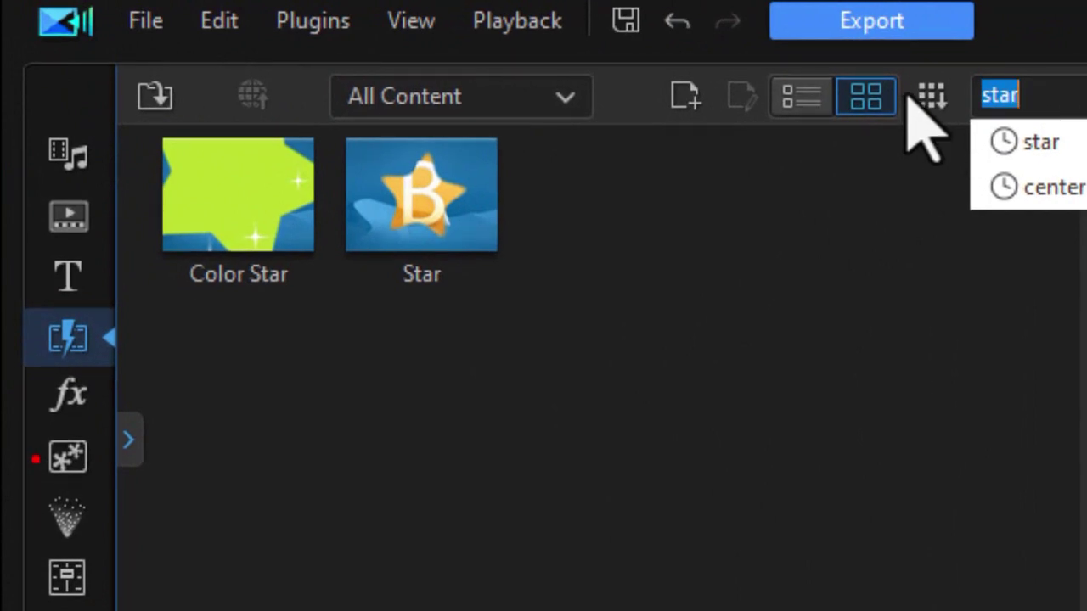
pyautogui.press('BackSpace')
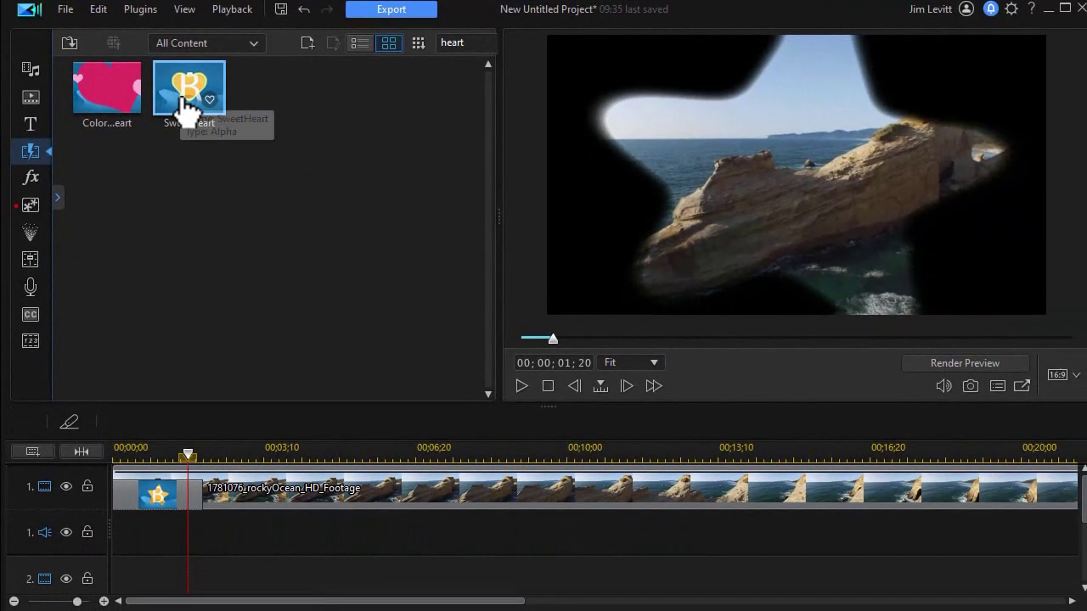
pyautogui.moveTo(188, 106); pyautogui.dragTo(144, 507)
pyautogui.moveTo(185, 456); pyautogui.dragTo(107, 464)
pyautogui.press('space')
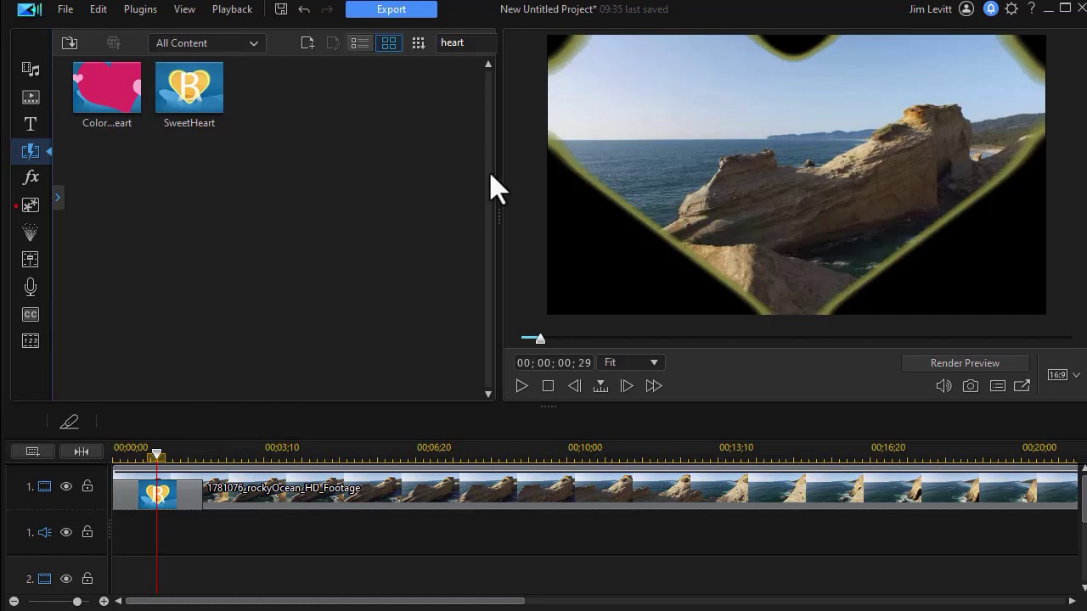
# - Search 'ce', drop Wipe Center onto the clip start, scrub through it and select the clip
pyautogui.click(475, 41)
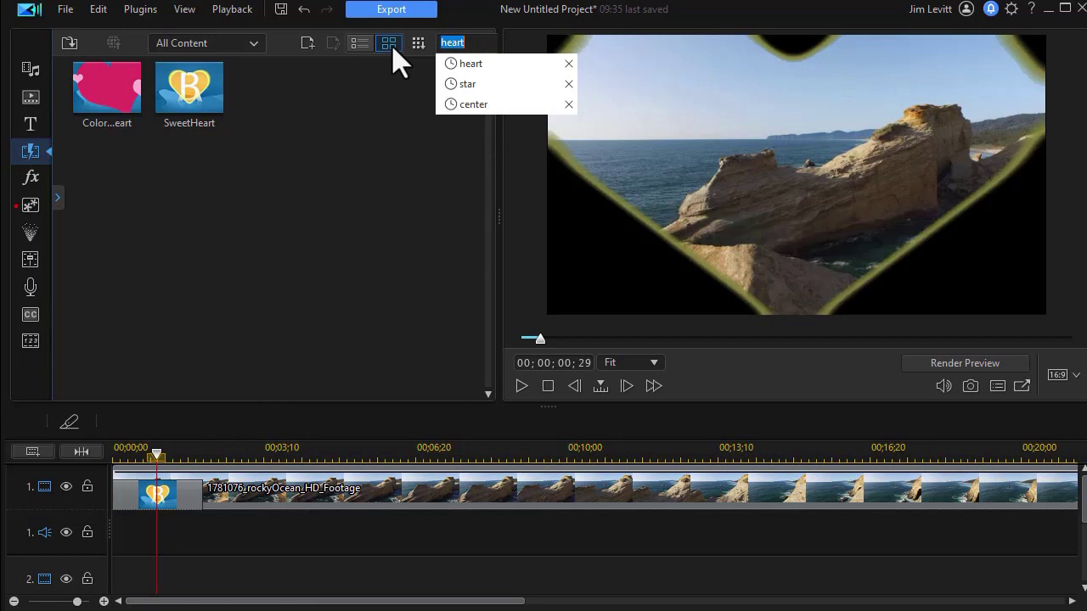
pyautogui.write('center')
pyautogui.press('Return')
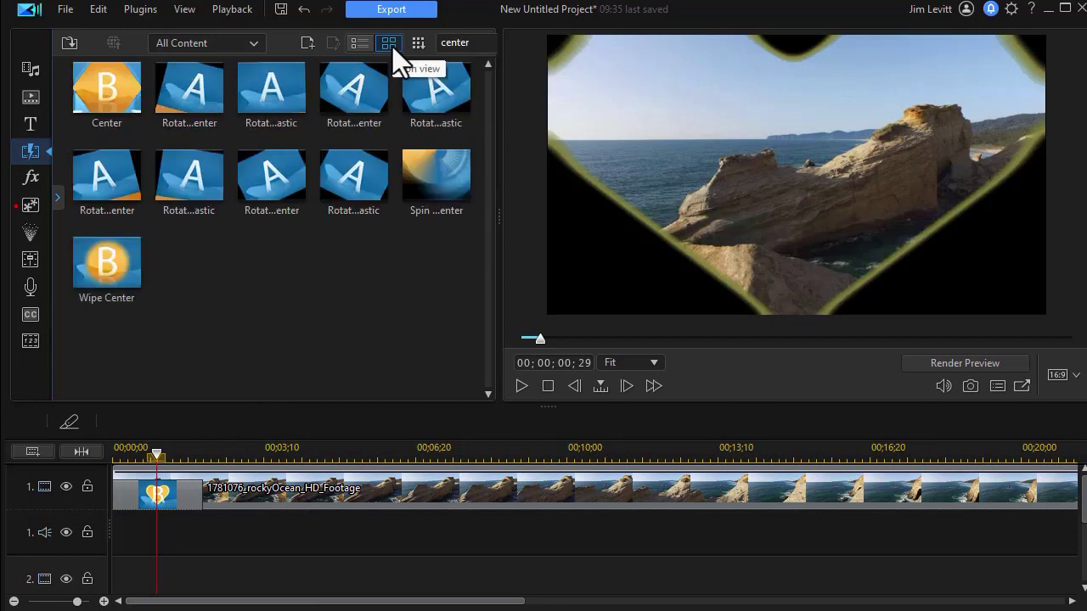
pyautogui.moveTo(116, 256); pyautogui.dragTo(141, 505)
pyautogui.moveTo(157, 449); pyautogui.dragTo(160, 475)
pyautogui.click(158, 480)
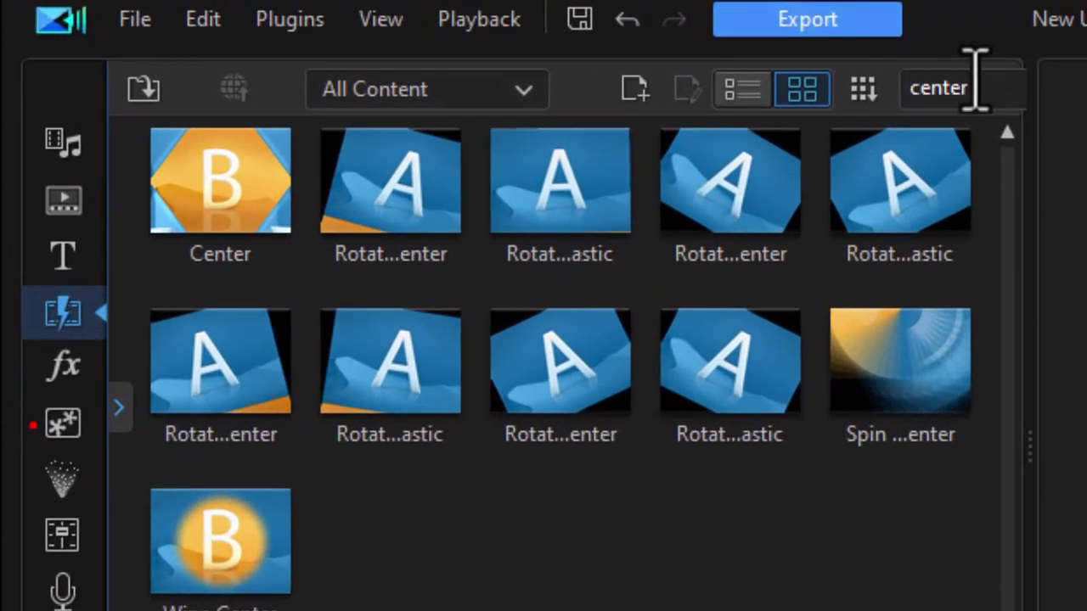
# - Search 'm' and place the Mirror transition on the clip's end, then select it
pyautogui.click(973, 85)
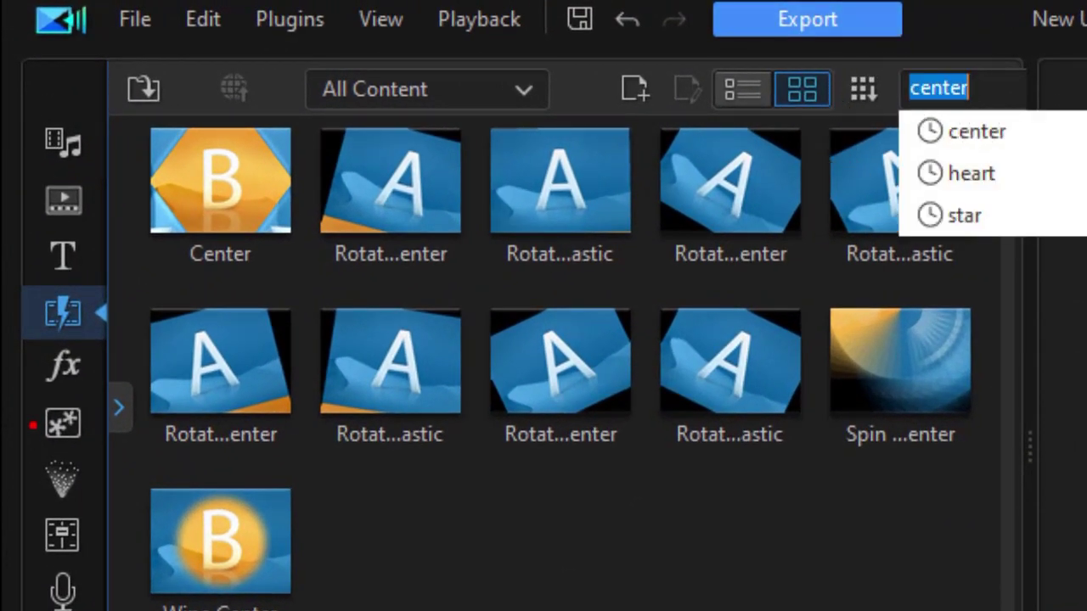
pyautogui.write('mirror')
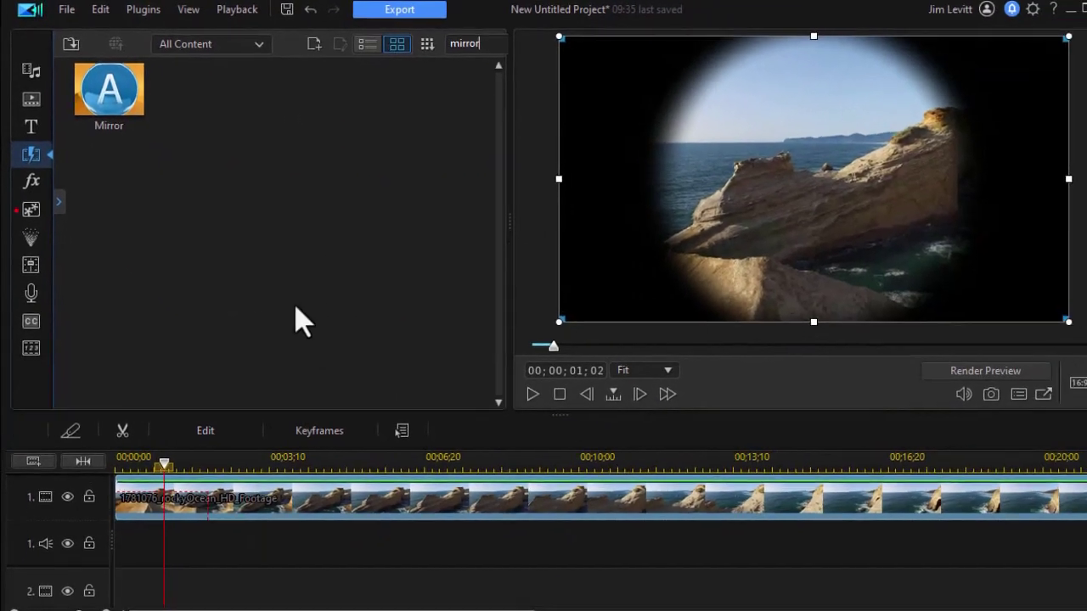
pyautogui.moveTo(116, 103); pyautogui.dragTo(1044, 492)
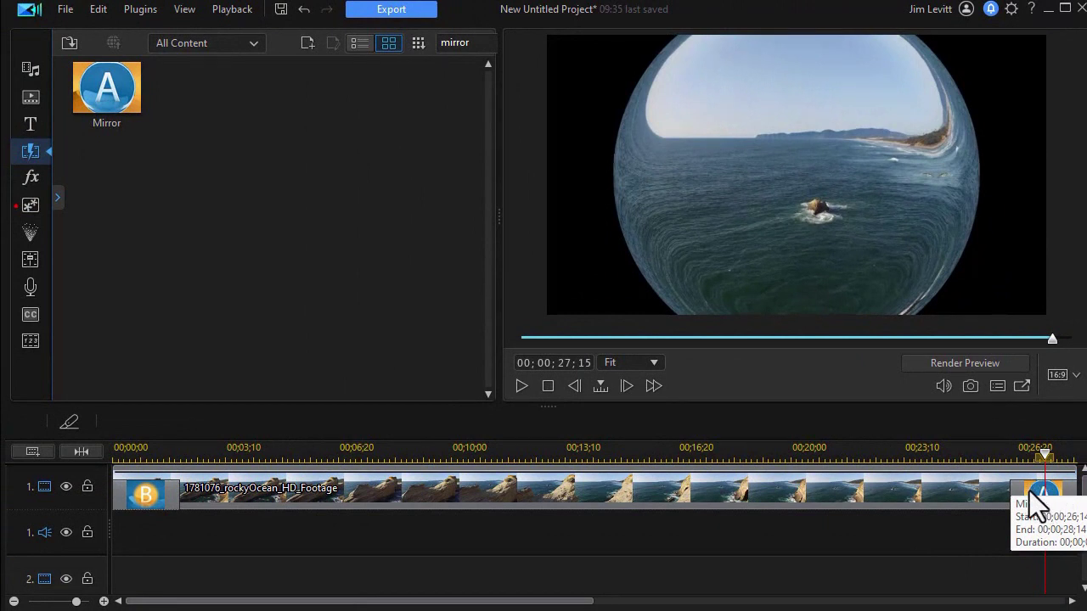
pyautogui.click(1037, 502)
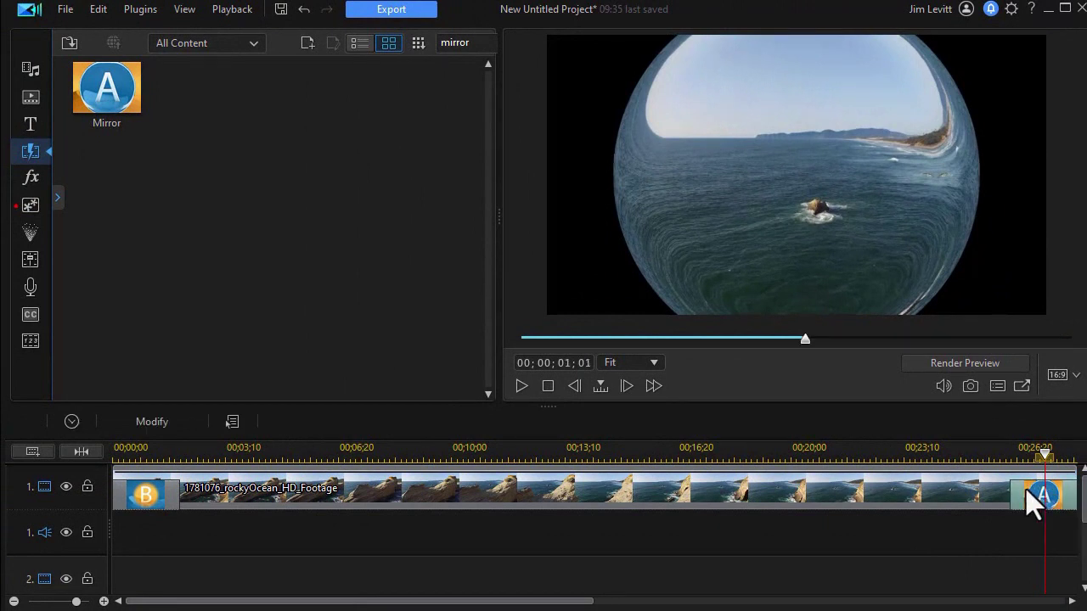
# - Drag the Mirror effect off the clip and open Mask Designer from the clip's Edit tools
pyautogui.moveTo(1031, 501); pyautogui.dragTo(183, 484)
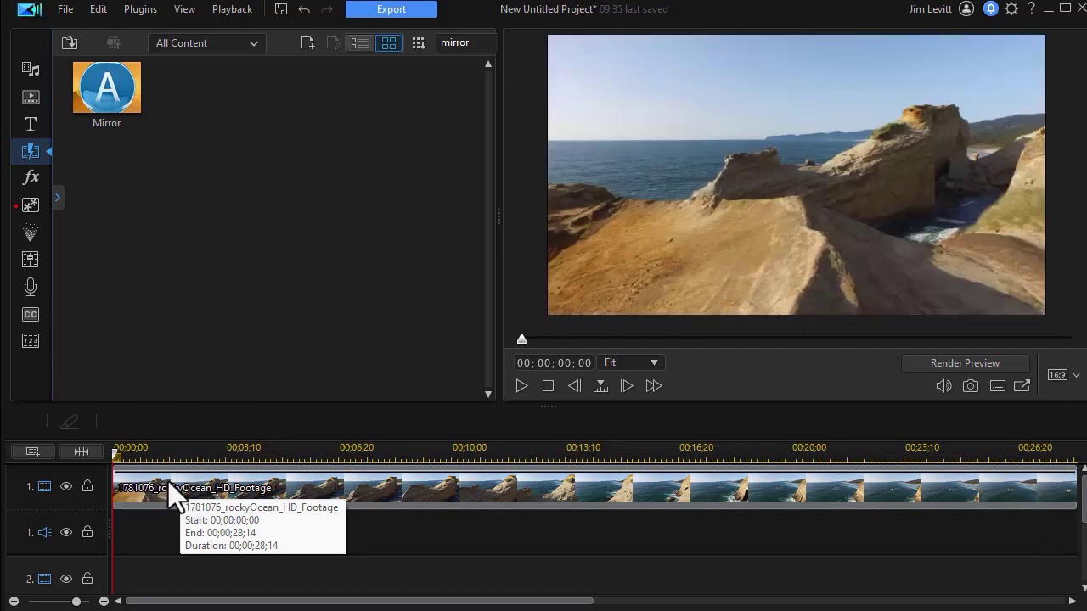
pyautogui.click(169, 484)
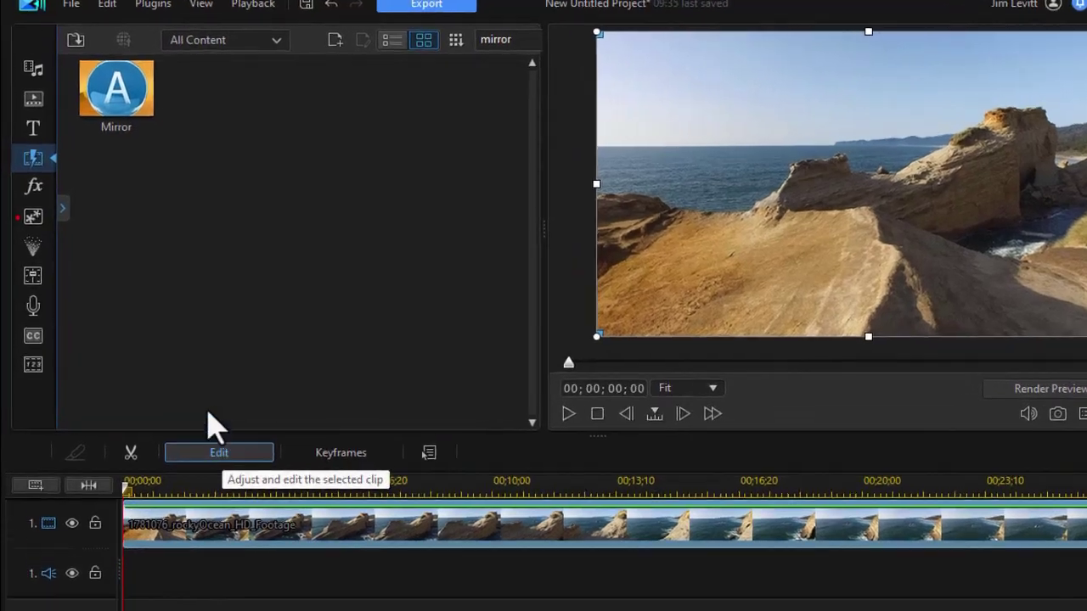
pyautogui.click(205, 425)
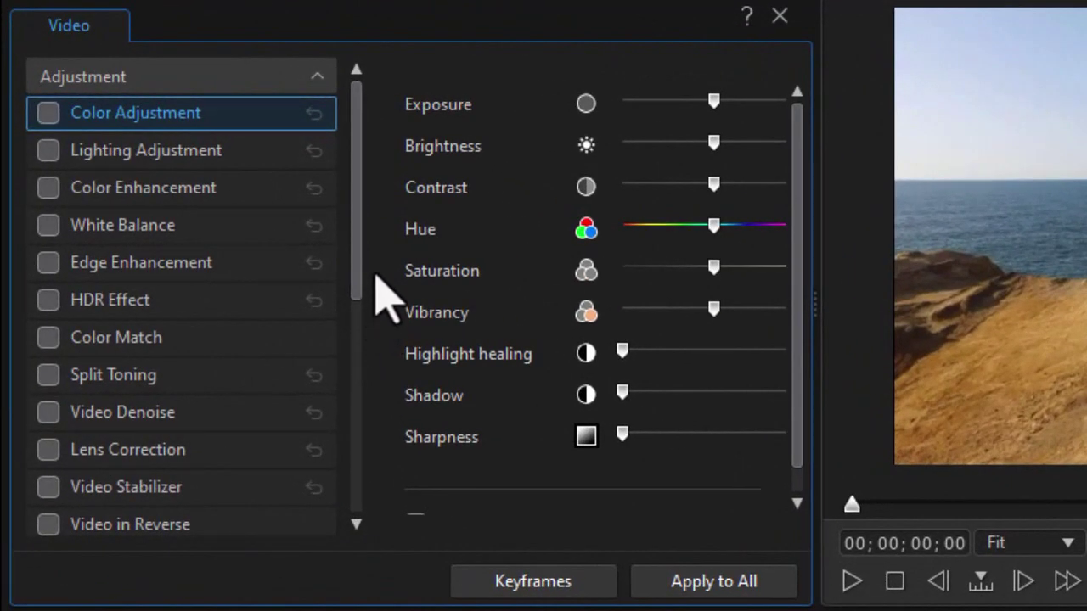
pyautogui.moveTo(351, 280); pyautogui.dragTo(345, 497)
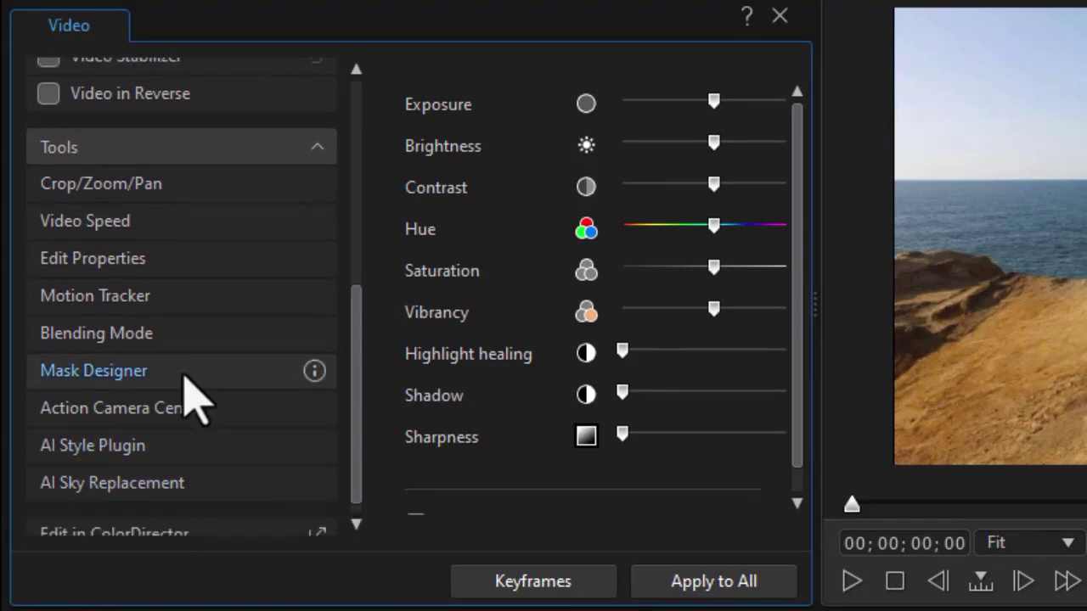
pyautogui.click(185, 372)
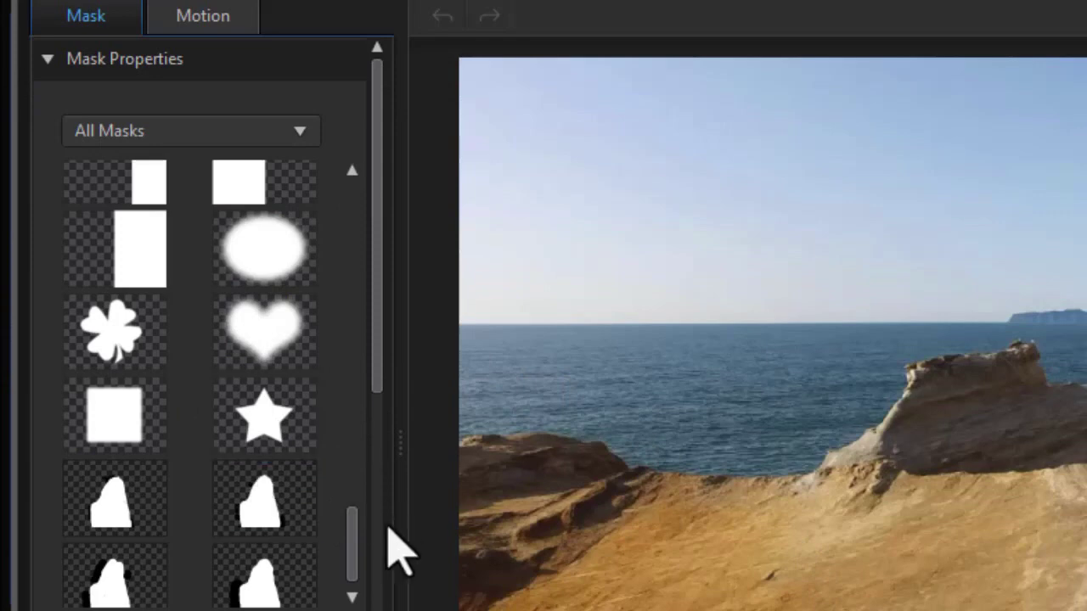
# - Apply the circle mask, zoom the preview to 100%, show the keyframe timeline and grid options
pyautogui.moveTo(354, 544); pyautogui.dragTo(327, 243)
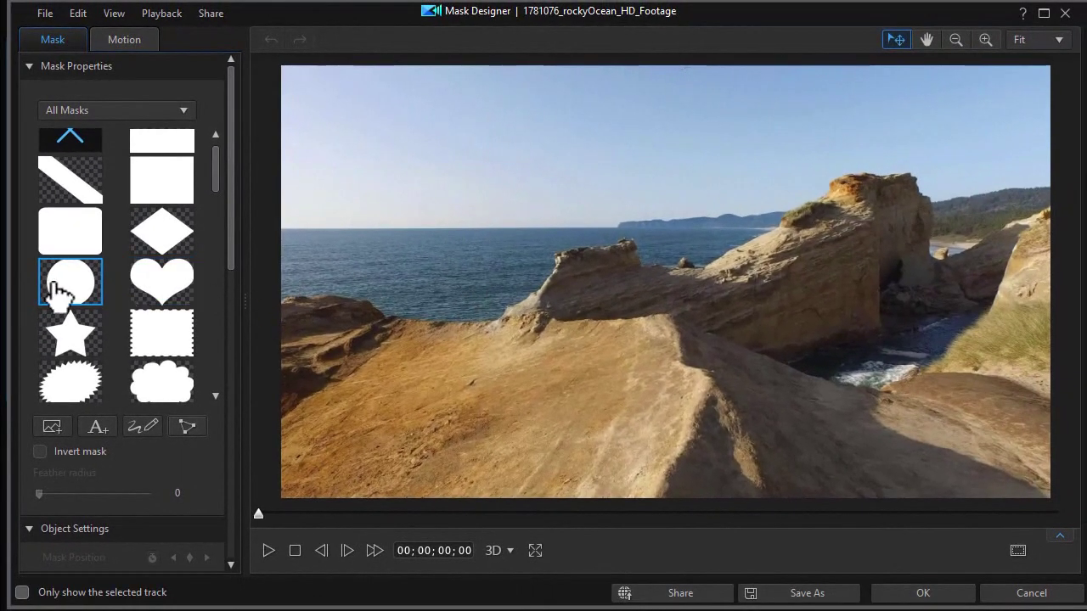
pyautogui.click(54, 288)
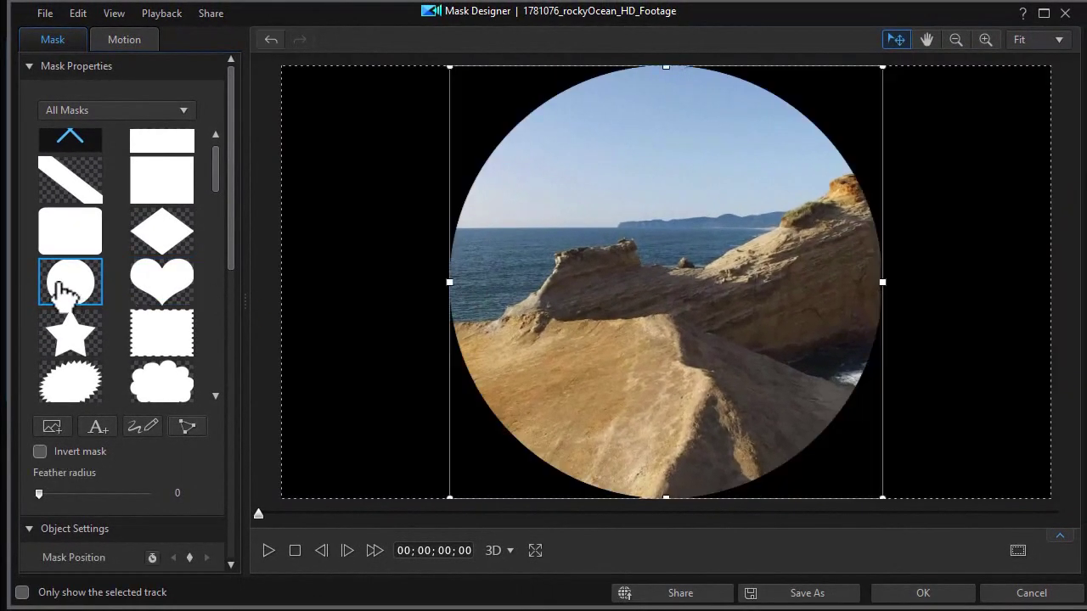
pyautogui.click(954, 42)
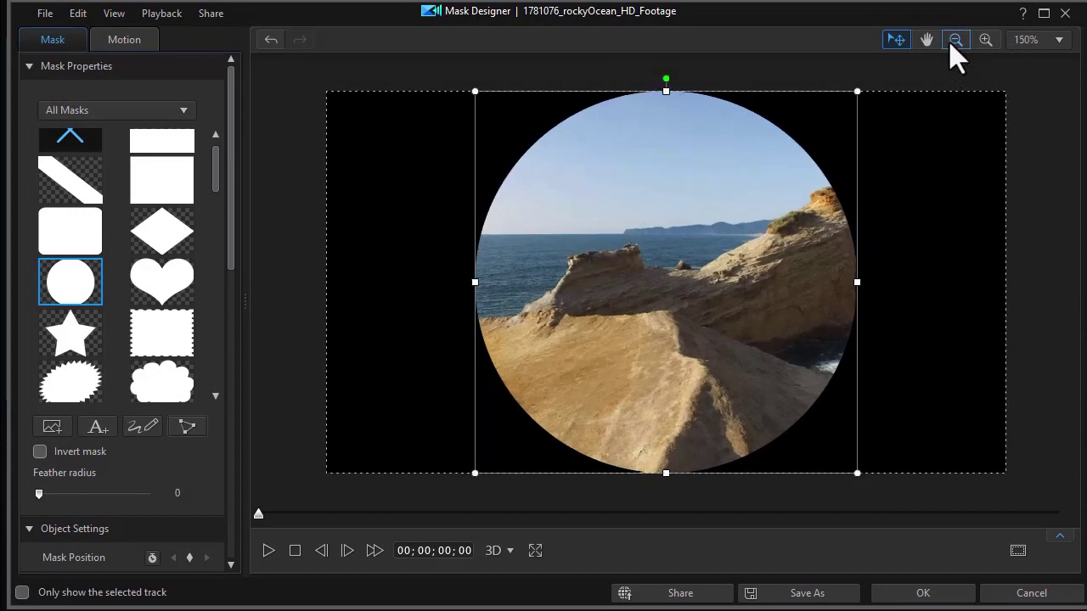
pyautogui.click(951, 43)
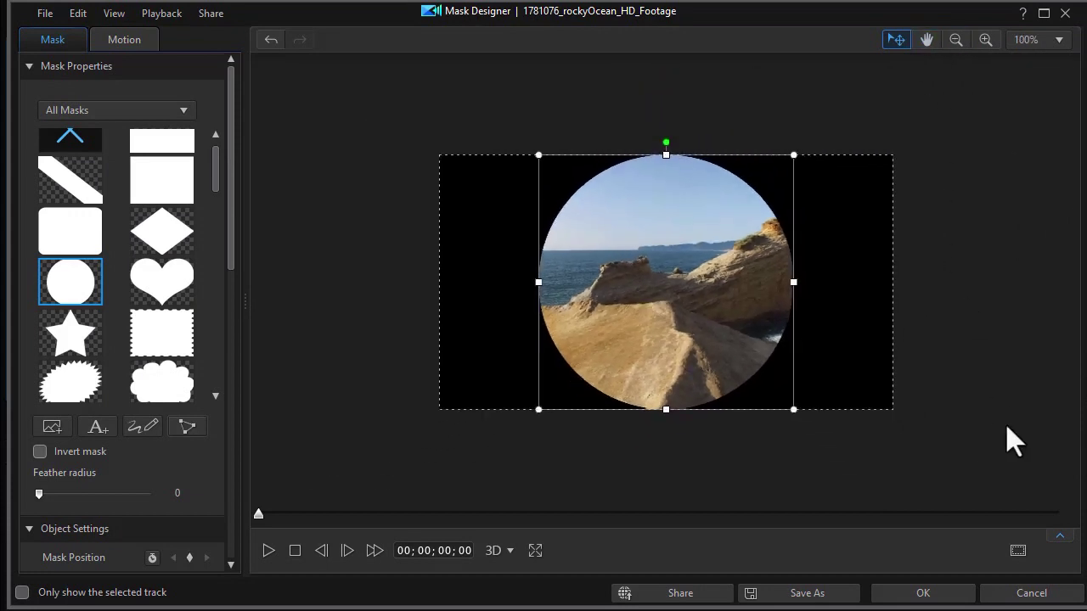
pyautogui.click(1059, 537)
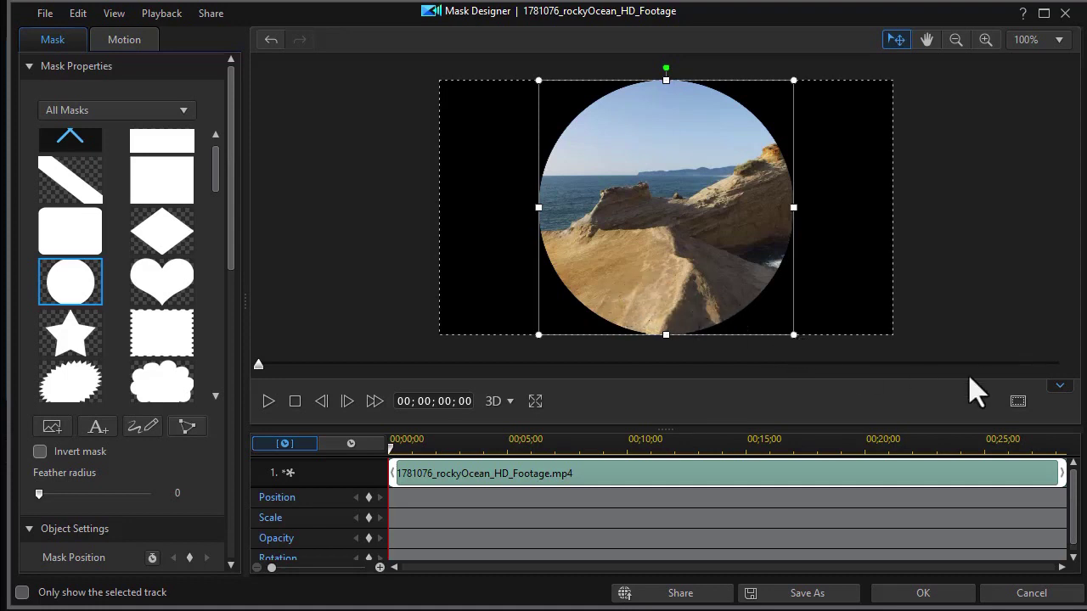
pyautogui.click(1016, 400)
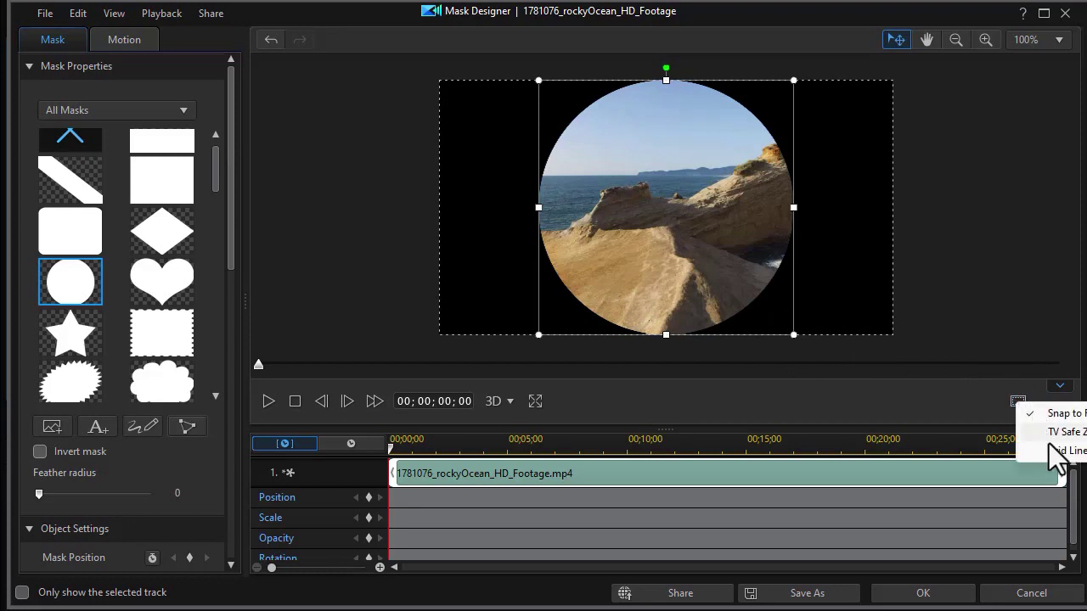
pyautogui.moveTo(1051, 450)
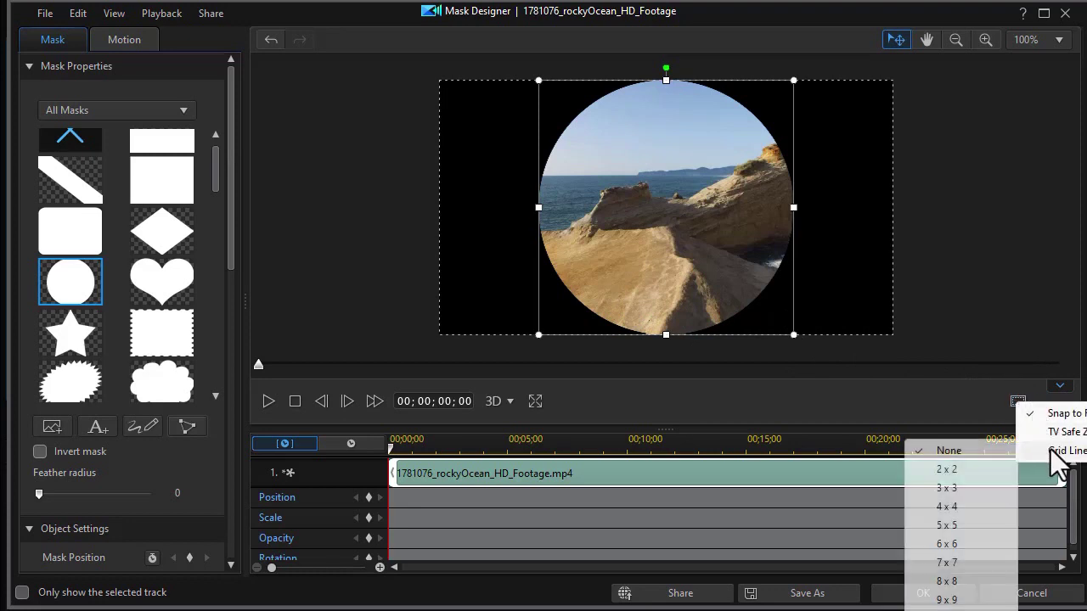
# - Show 2 x 2 grid lines and shrink the circle mask to a dot at the grid centre
pyautogui.click(943, 471)
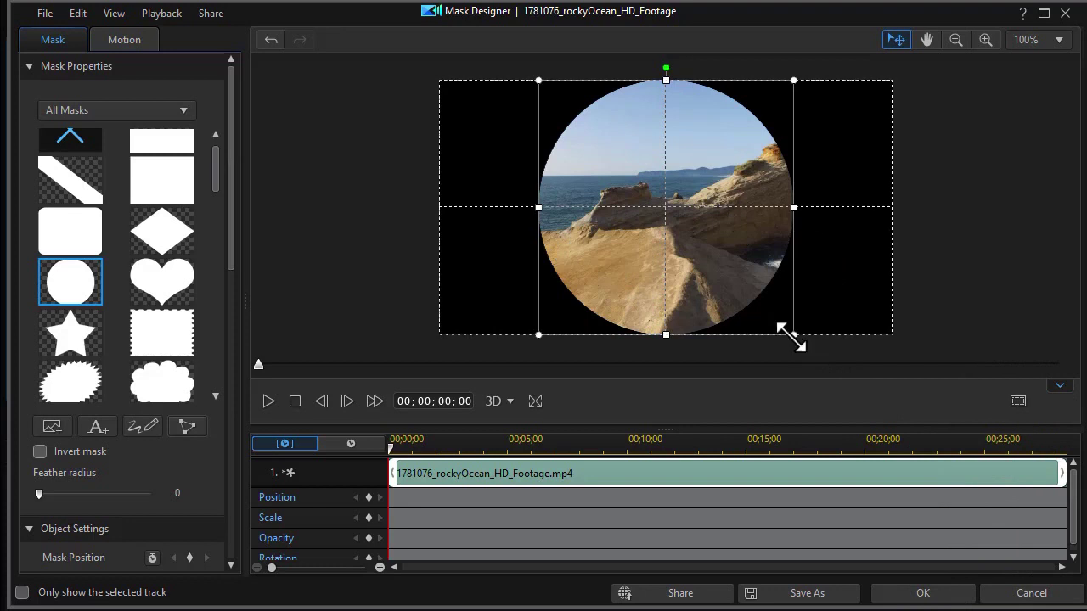
pyautogui.moveTo(793, 336); pyautogui.dragTo(661, 208)
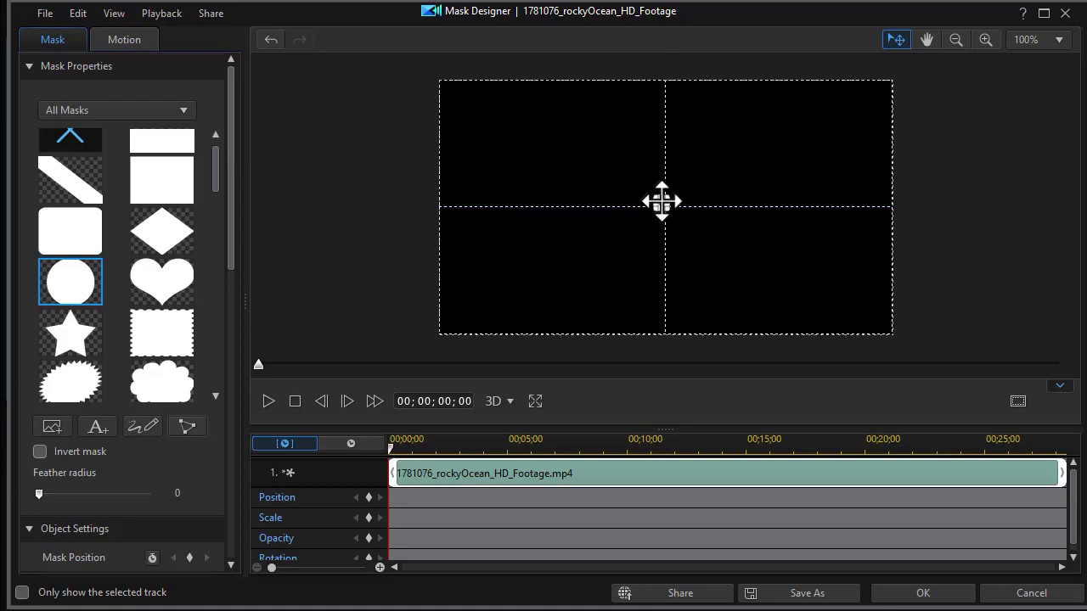
pyautogui.moveTo(657, 202); pyautogui.dragTo(665, 205)
pyautogui.moveTo(666, 202); pyautogui.dragTo(666, 206)
pyautogui.moveTo(672, 214); pyautogui.dragTo(666, 207)
# - At 00;00;04;24, add Position and Scale keyframes and enlarge the circle mask around the centre
pyautogui.moveTo(508, 471); pyautogui.dragTo(498, 472)
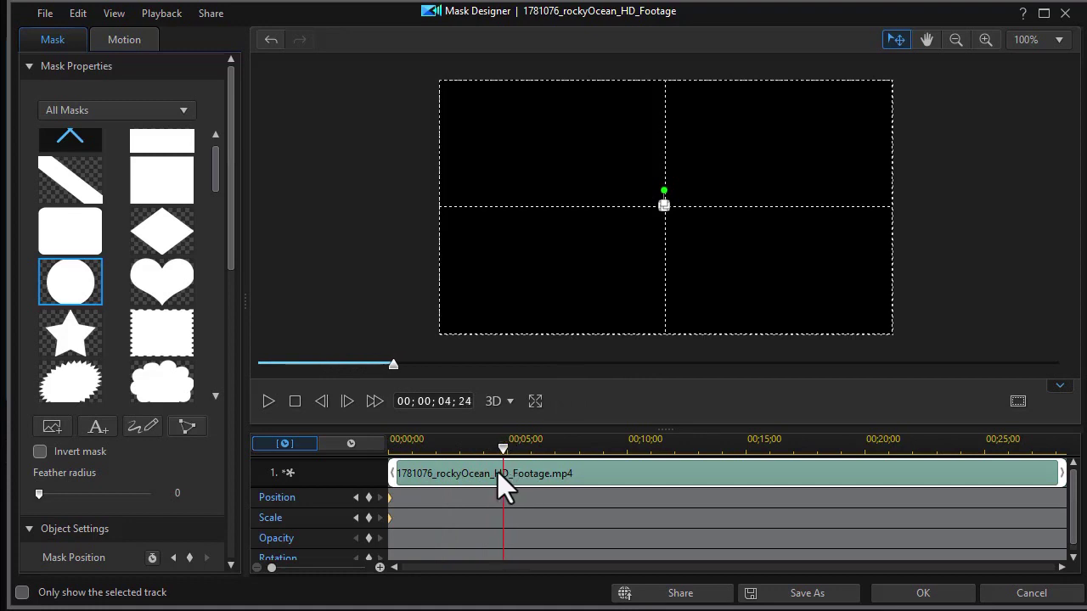
pyautogui.click(369, 497)
pyautogui.click(368, 517)
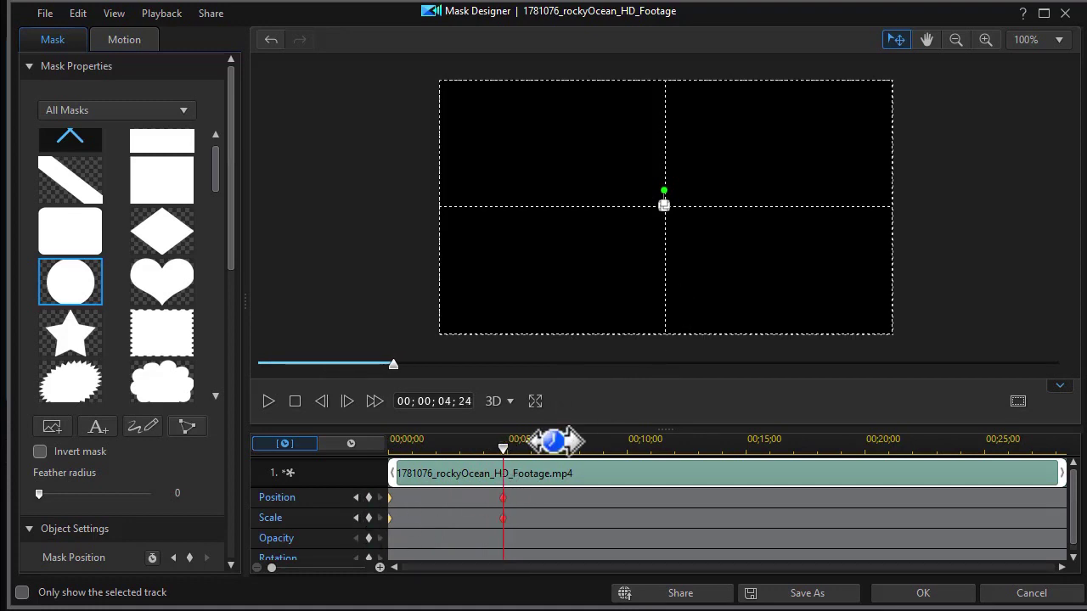
pyautogui.moveTo(664, 202); pyautogui.dragTo(798, 338)
pyautogui.moveTo(739, 283); pyautogui.dragTo(654, 255)
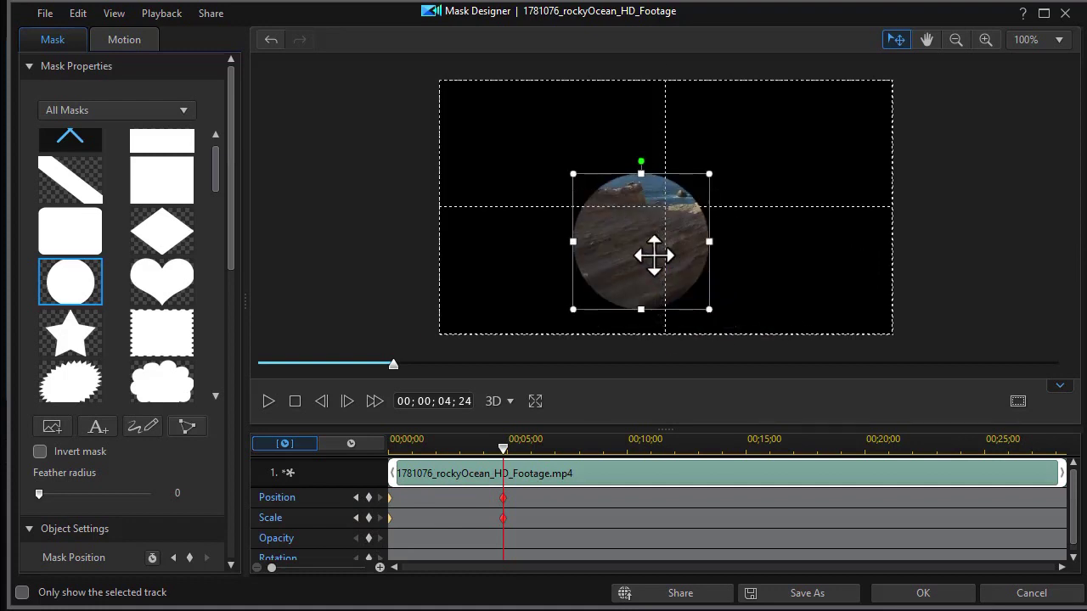
# - Zoom the preview to 70% and grow the circle until it covers the whole frame
pyautogui.click(955, 39)
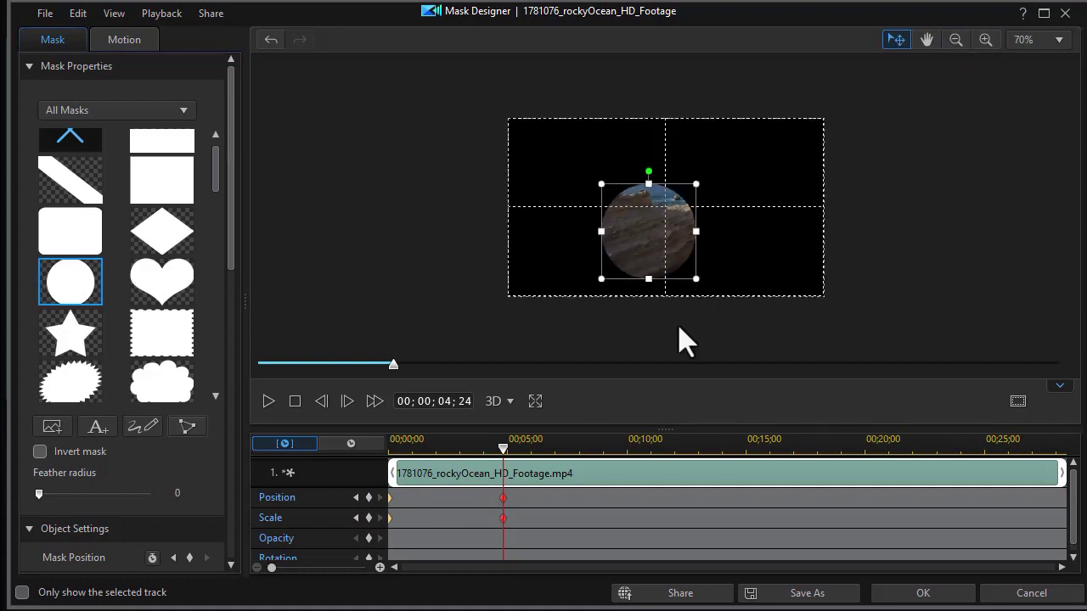
pyautogui.moveTo(686, 270); pyautogui.dragTo(753, 305)
pyautogui.moveTo(686, 298); pyautogui.dragTo(650, 213)
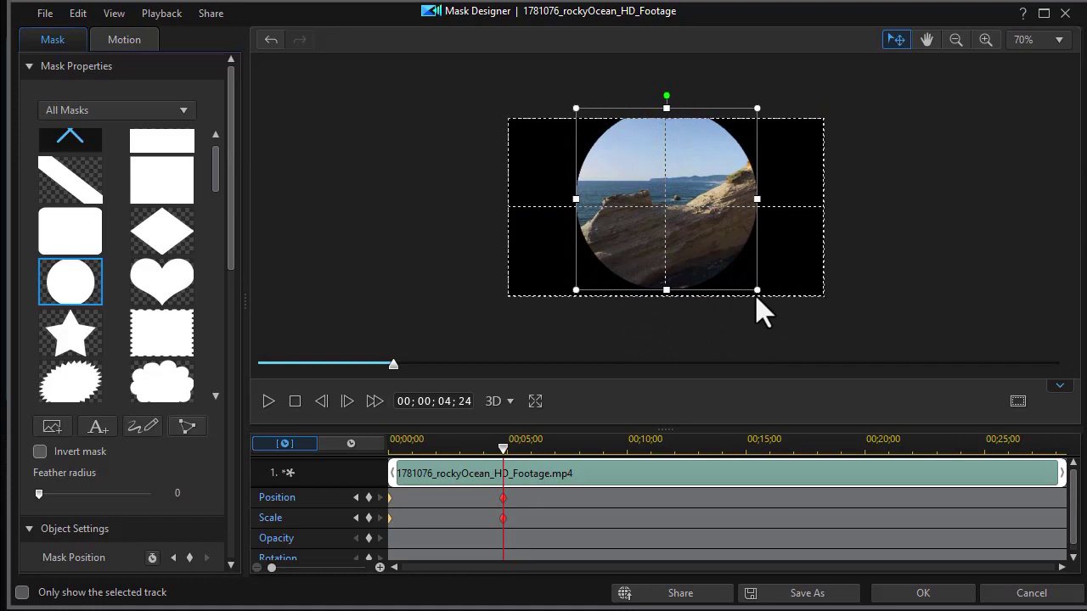
pyautogui.moveTo(756, 289); pyautogui.dragTo(866, 331)
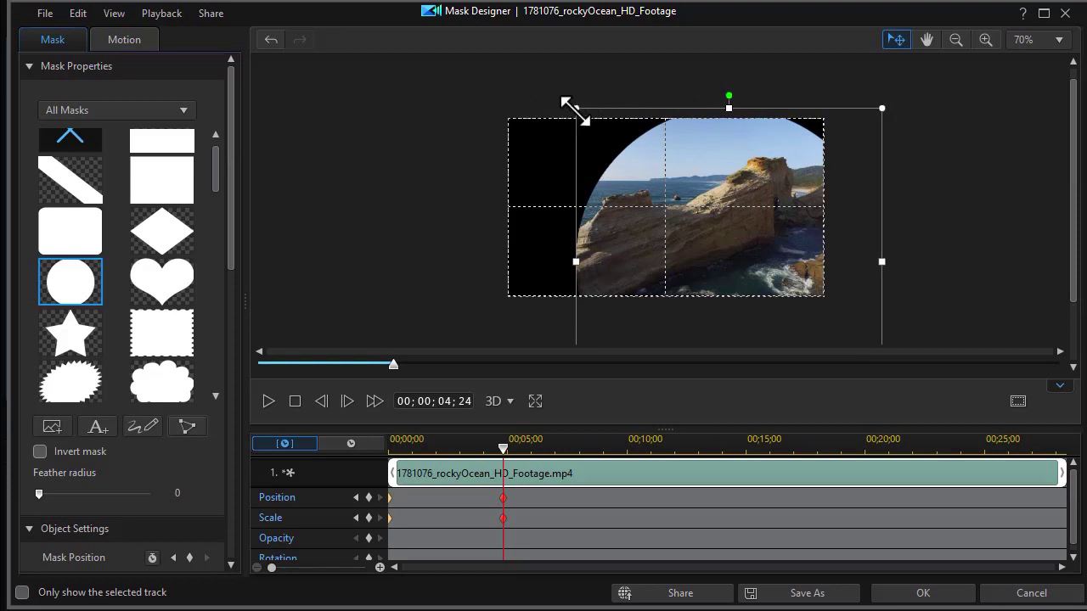
pyautogui.moveTo(570, 106); pyautogui.dragTo(429, 68)
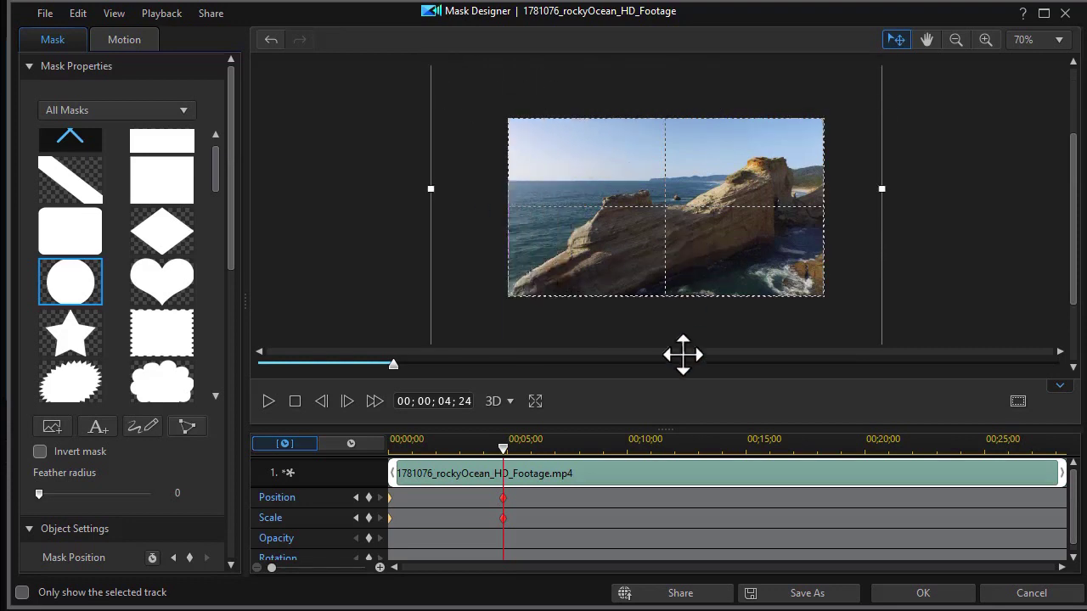
pyautogui.moveTo(672, 340); pyautogui.dragTo(665, 332)
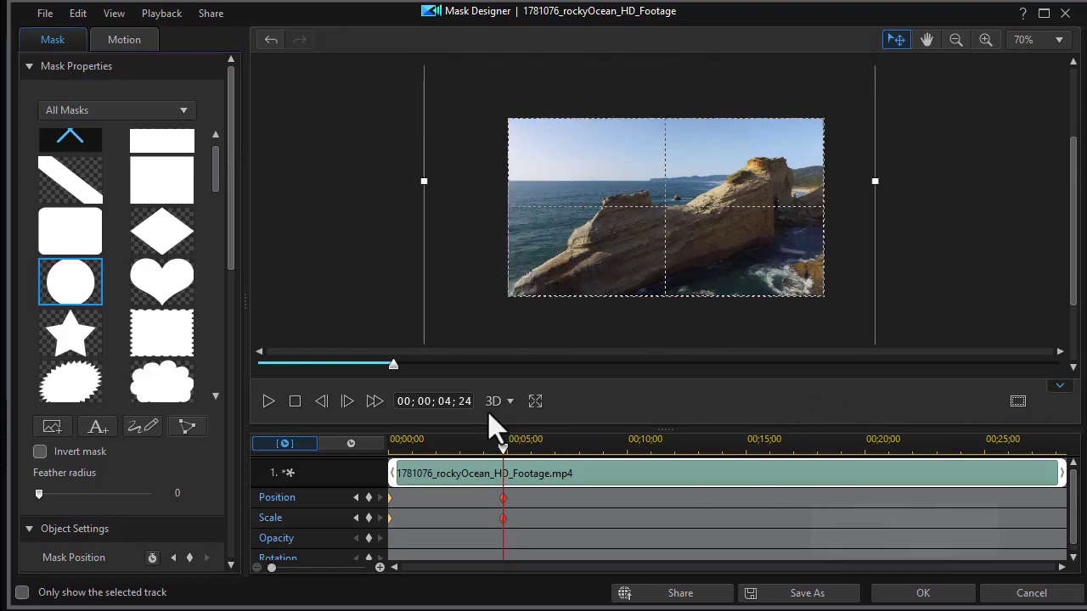
# - Shift the mask's end Position and Scale keyframes earlier to about 00;00;02;27 and apply the mask
pyautogui.click(923, 593)
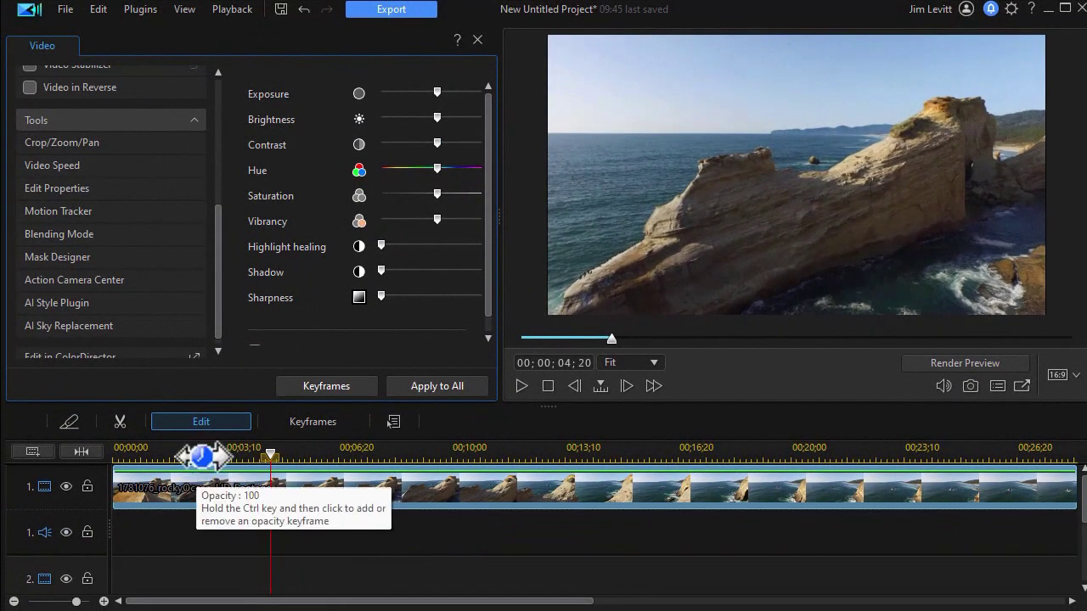
pyautogui.click(57, 256)
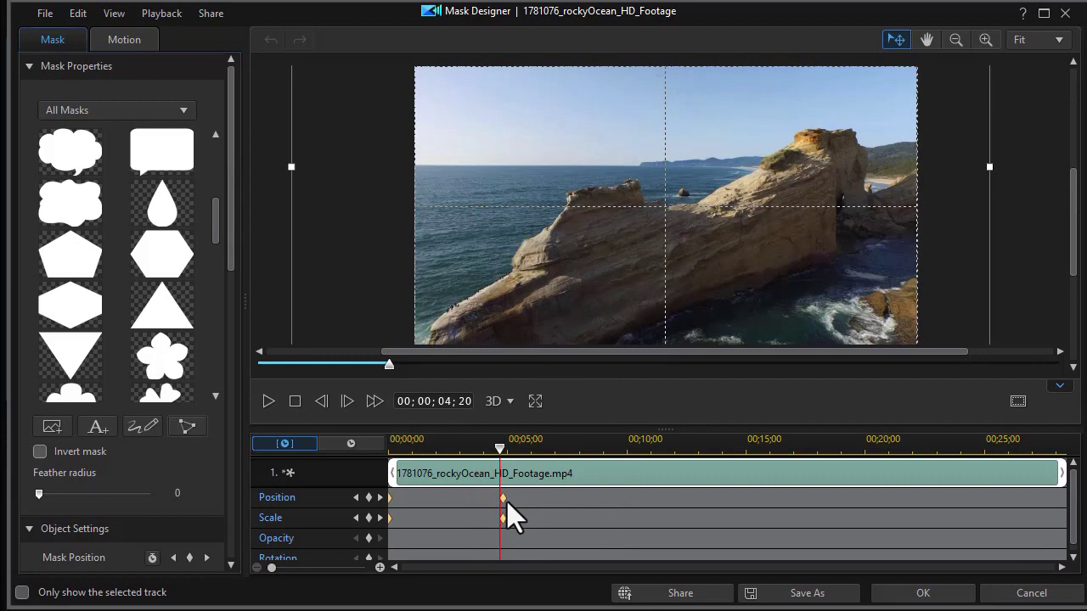
pyautogui.moveTo(503, 499); pyautogui.dragTo(456, 499)
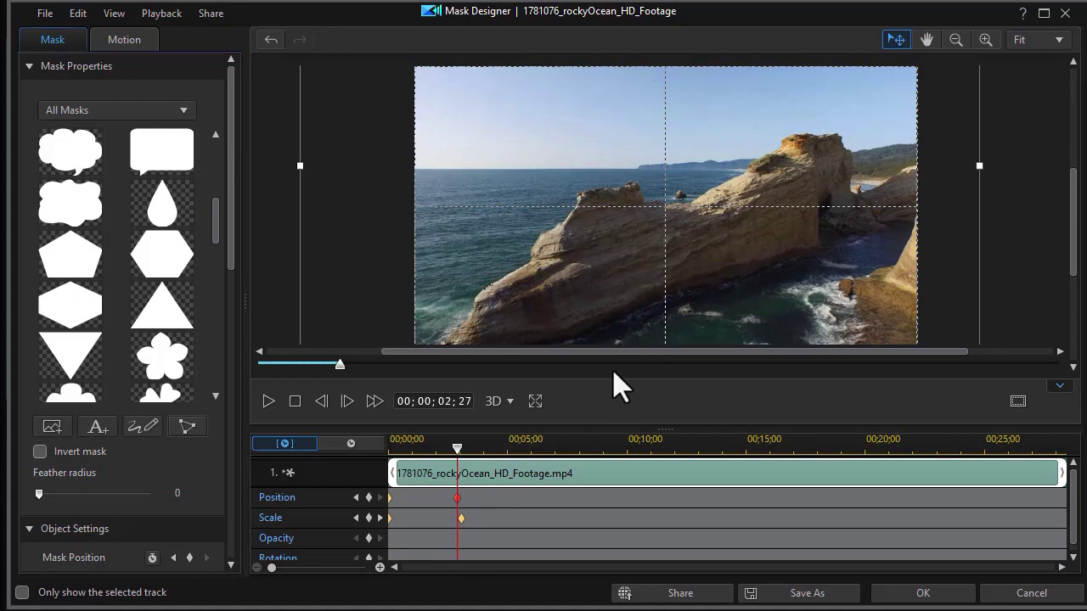
pyautogui.click(923, 593)
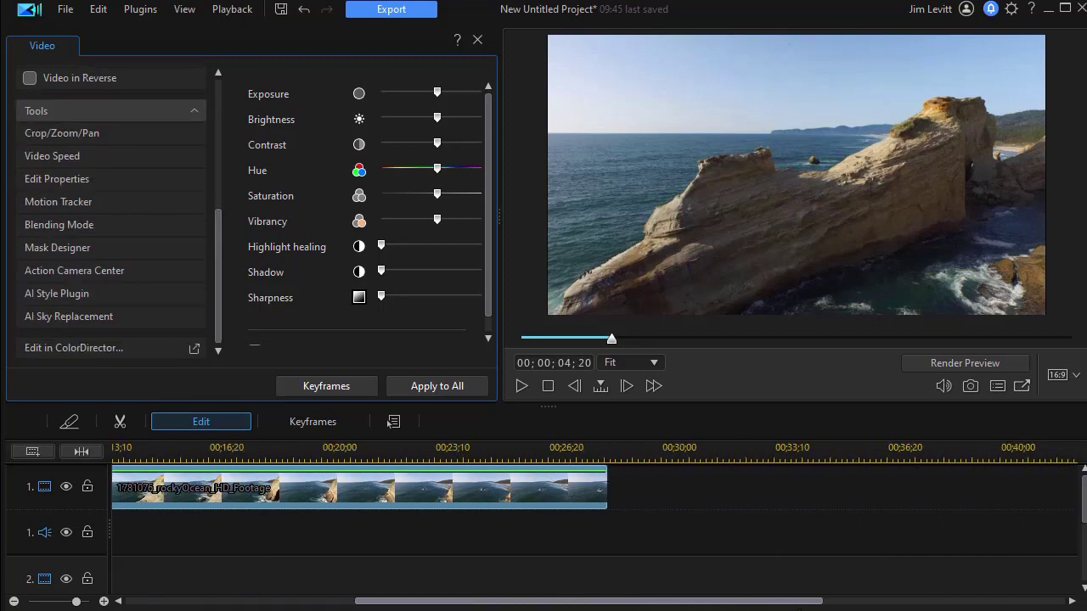
# - Split the beach clip at 00;00;27;02 with Ctrl+T and open the 00;00;01;12 end piece's video settings
pyautogui.scroll(-5, 660, 521)
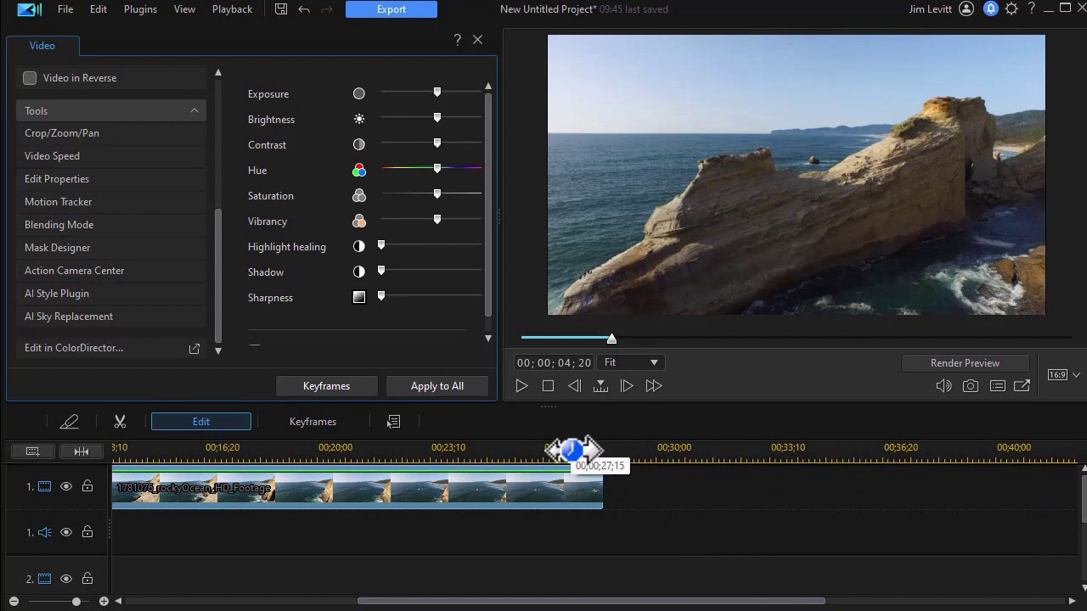
pyautogui.click(554, 448)
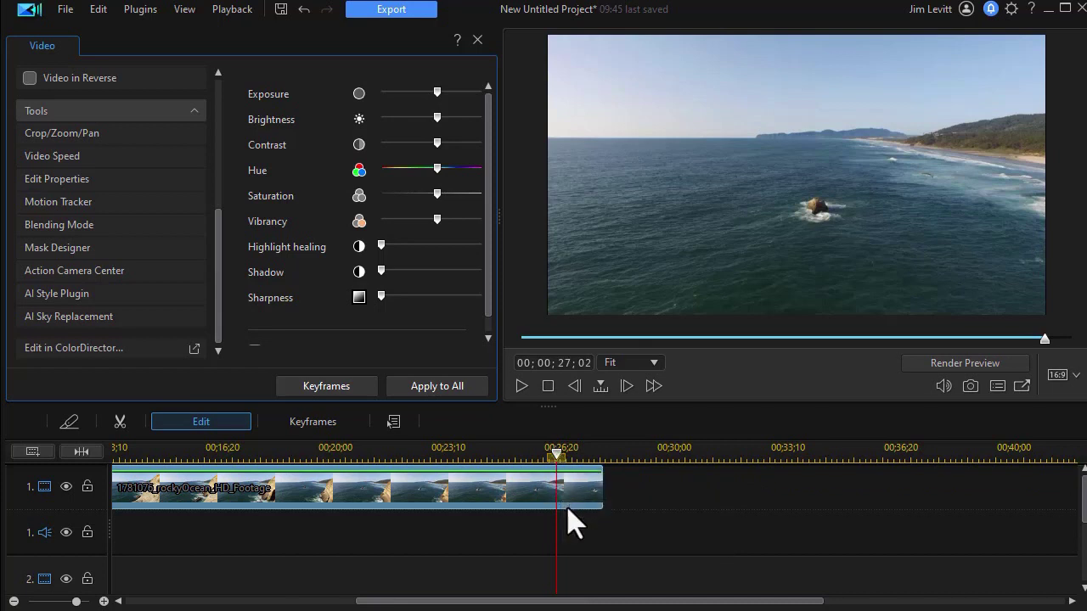
pyautogui.click(570, 494)
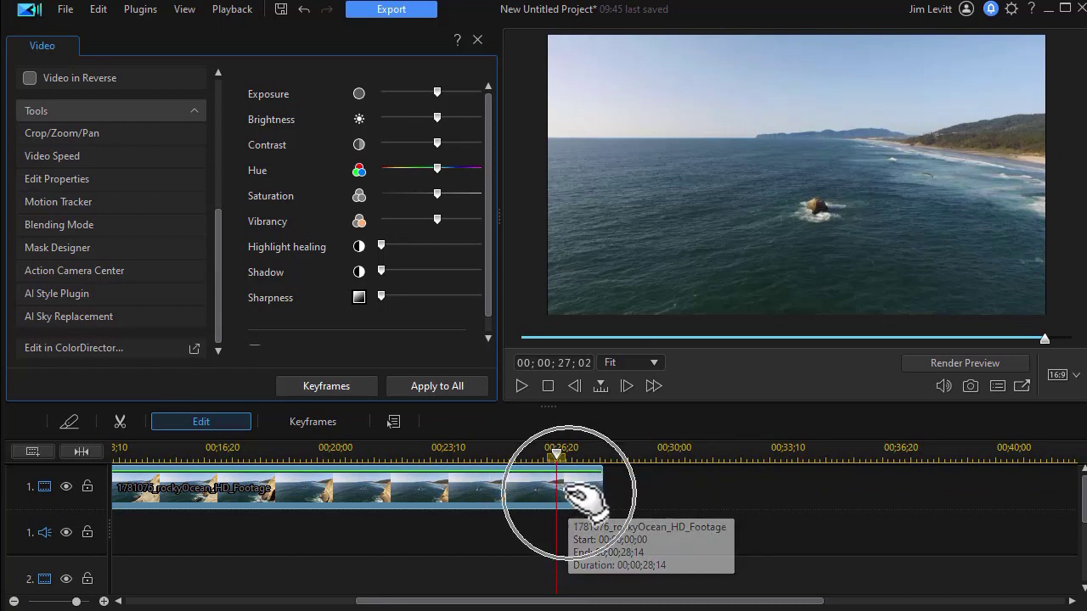
pyautogui.click(569, 492)
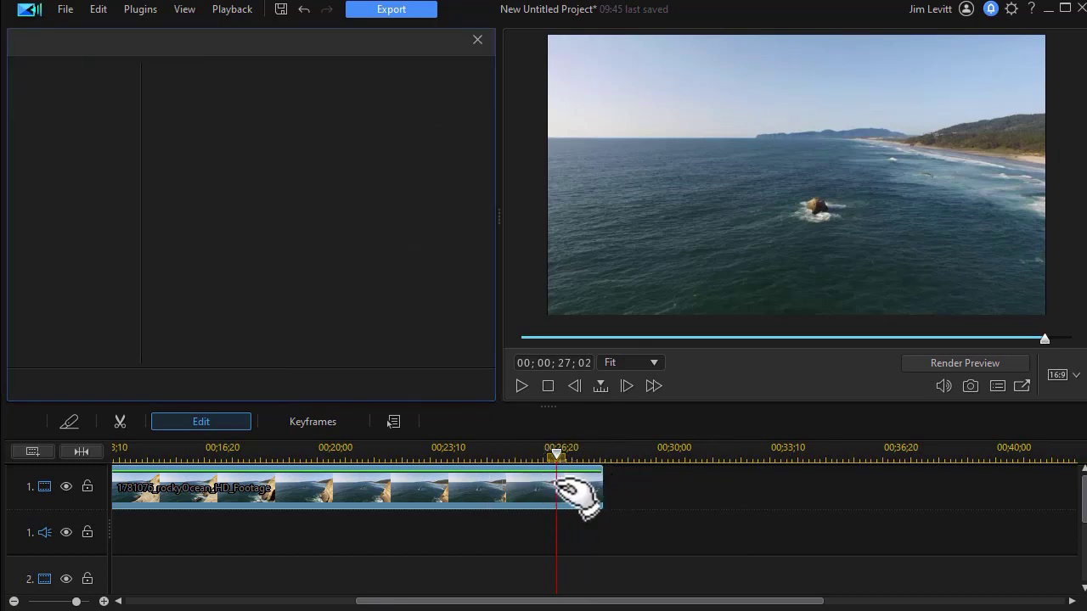
pyautogui.hotkey('ctrl', 't')
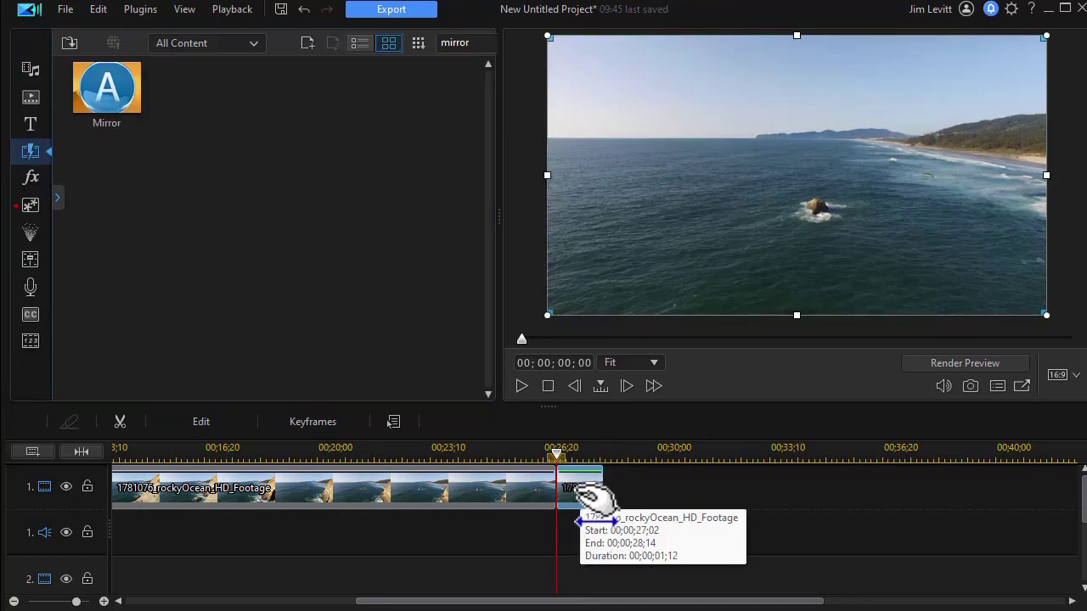
pyautogui.doubleClick(585, 491)
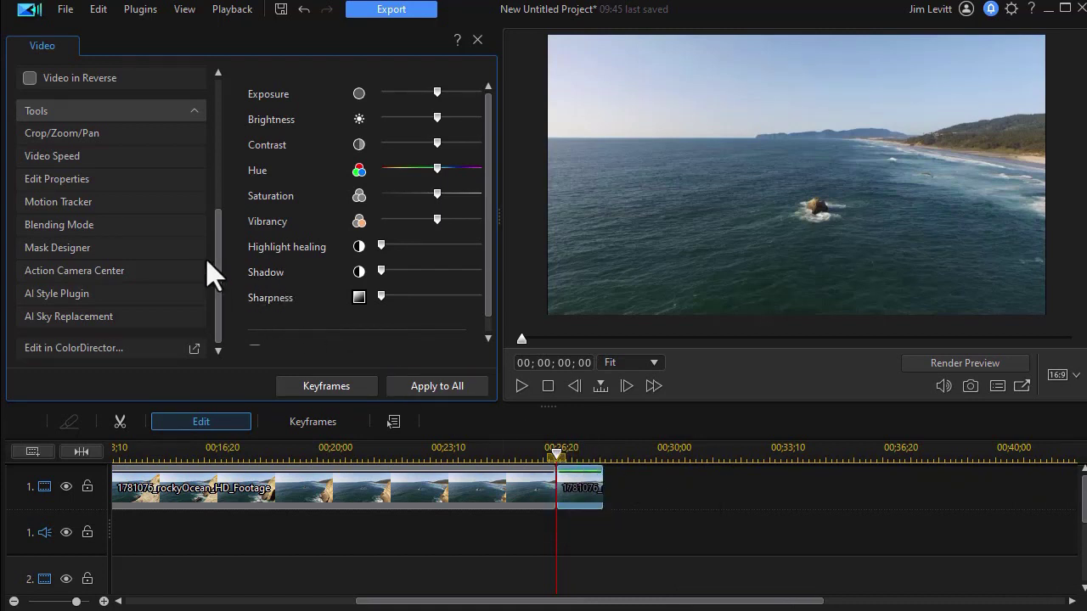
# - In Mask Designer, add starting Position and Scale keyframes for the end piece's full-frame circle mask
pyautogui.click(90, 253)
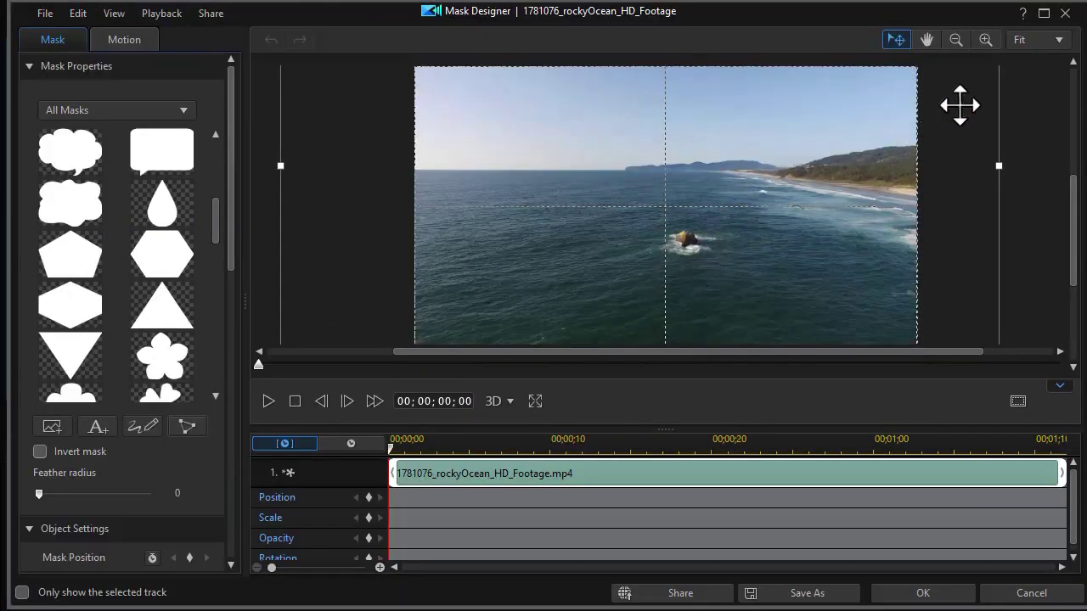
pyautogui.click(955, 42)
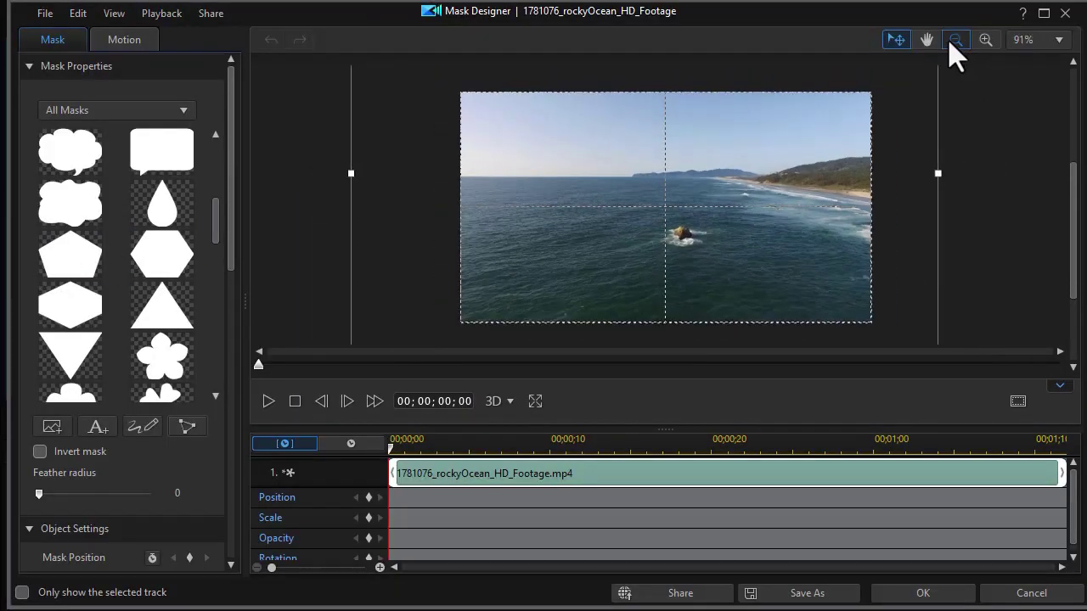
pyautogui.click(954, 46)
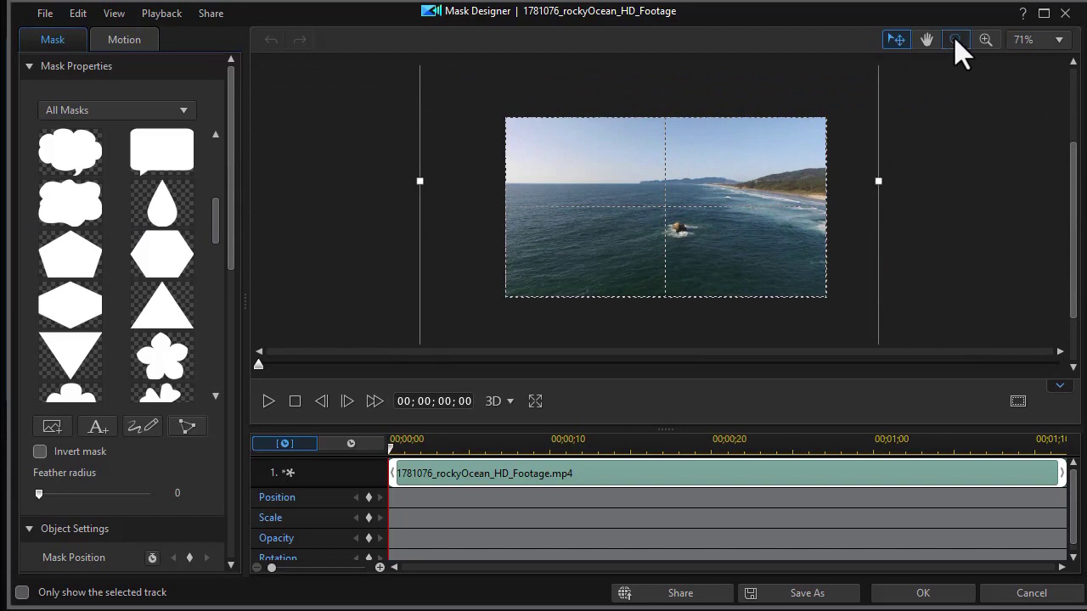
pyautogui.click(956, 45)
pyautogui.click(956, 47)
pyautogui.click(957, 46)
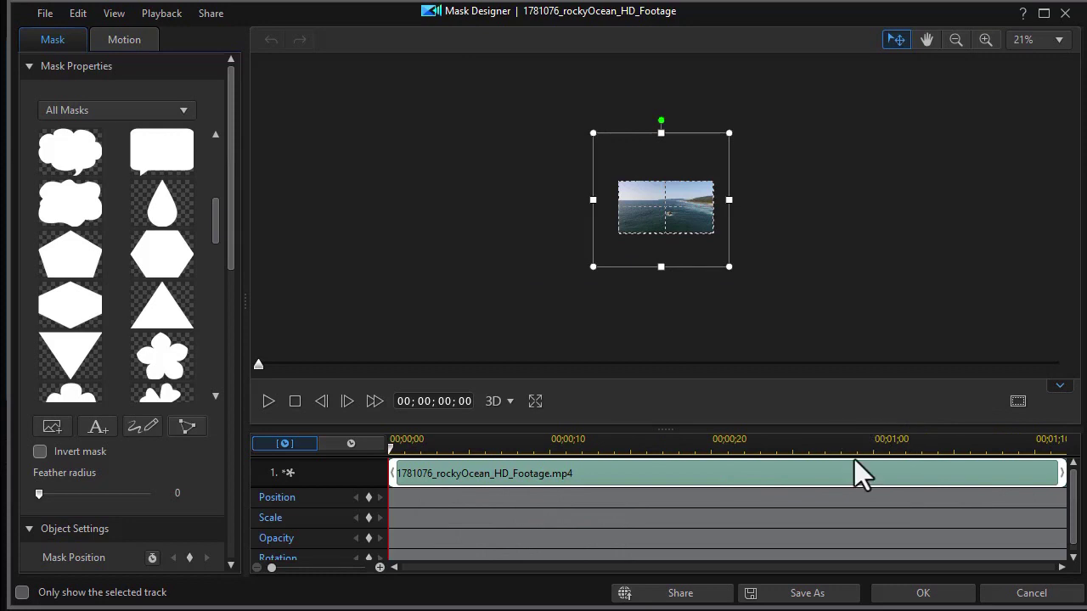
pyautogui.click(370, 518)
# - At the end piece's last frame, shrink the mask Width and Height to 0.001
pyautogui.moveTo(389, 451); pyautogui.dragTo(694, 465)
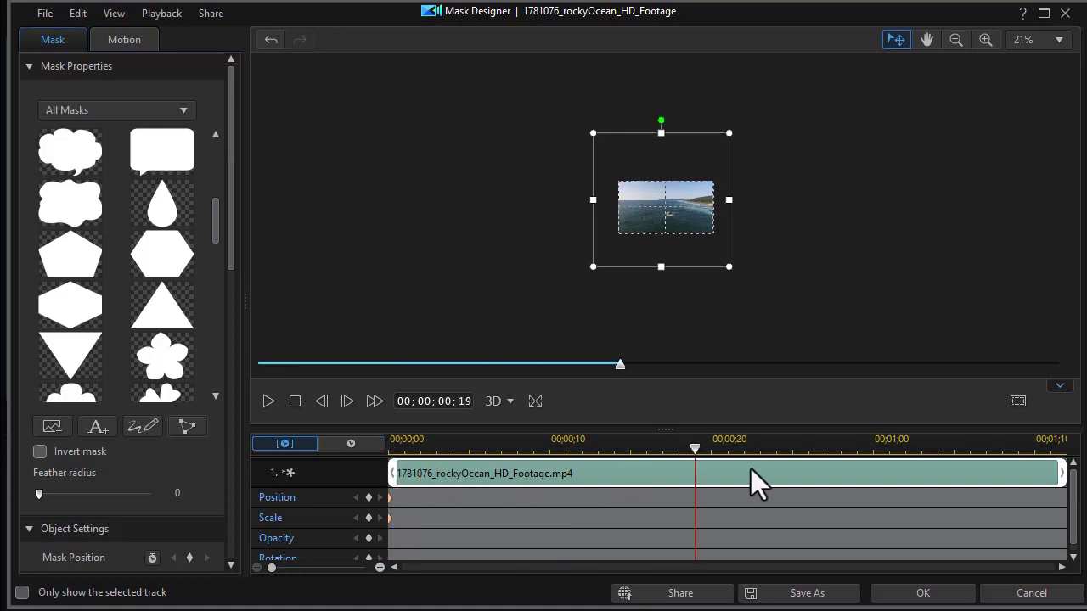
pyautogui.press('End')
pyautogui.moveTo(230, 265); pyautogui.dragTo(241, 429)
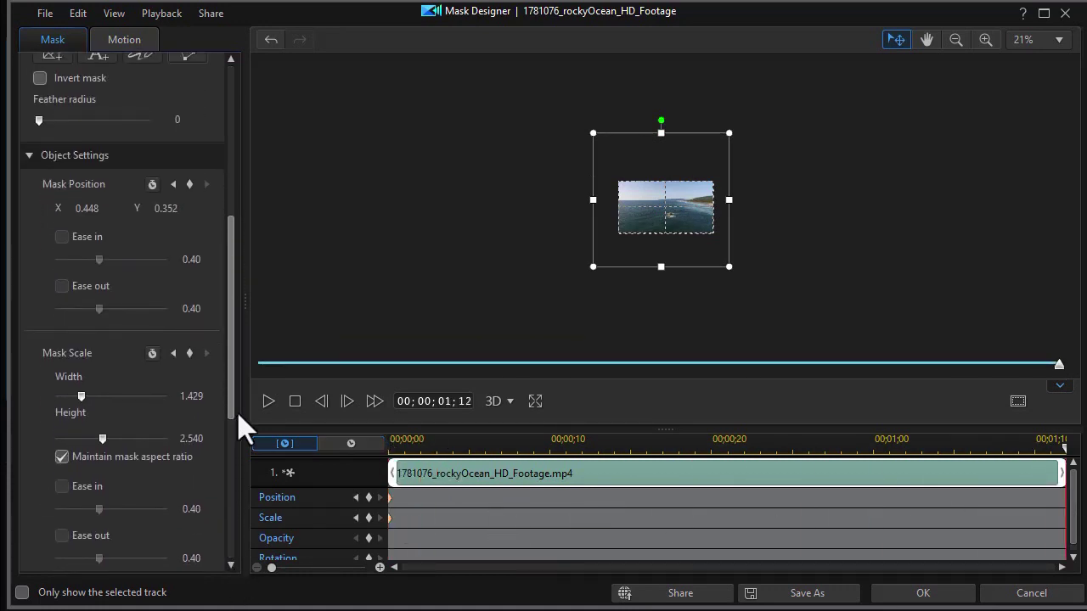
pyautogui.scroll(-1, 238, 428)
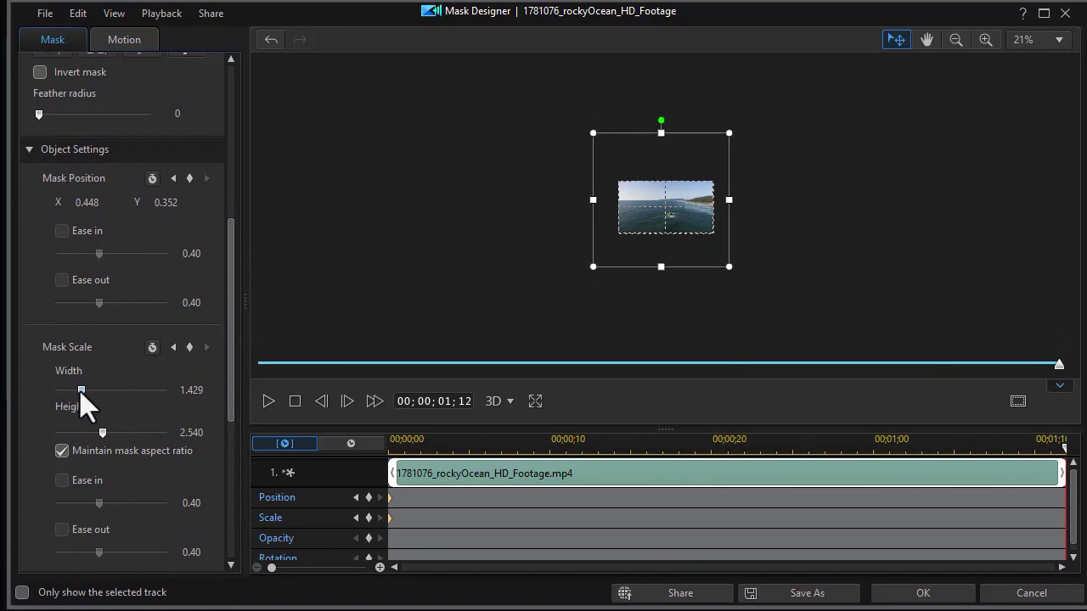
pyautogui.moveTo(82, 390); pyautogui.dragTo(54, 390)
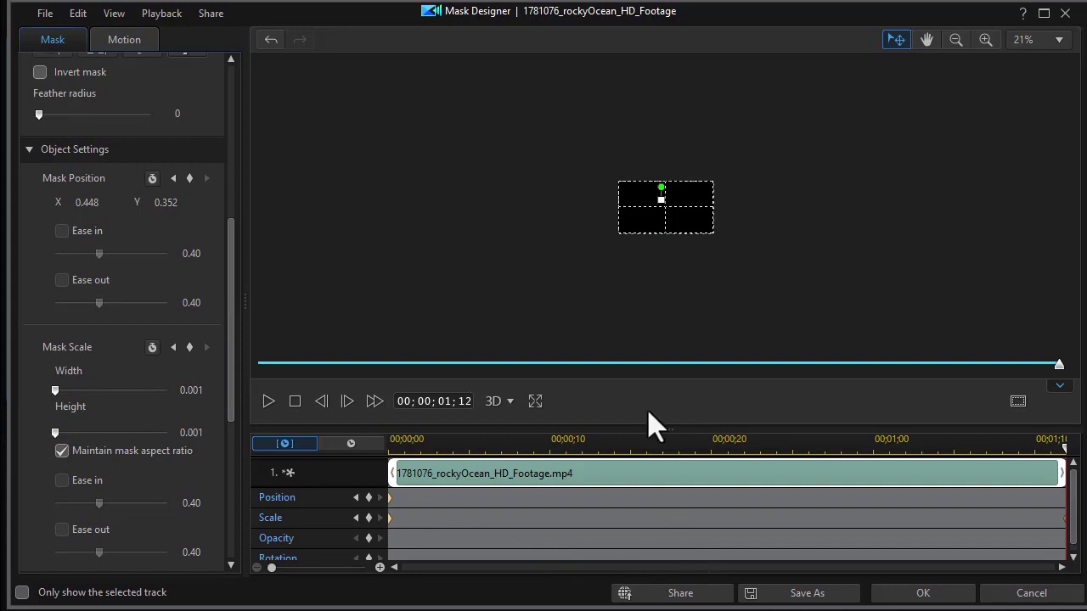
# - Centre the shrunken circle mask in the frame, keep it a point, and apply it
pyautogui.click(955, 41)
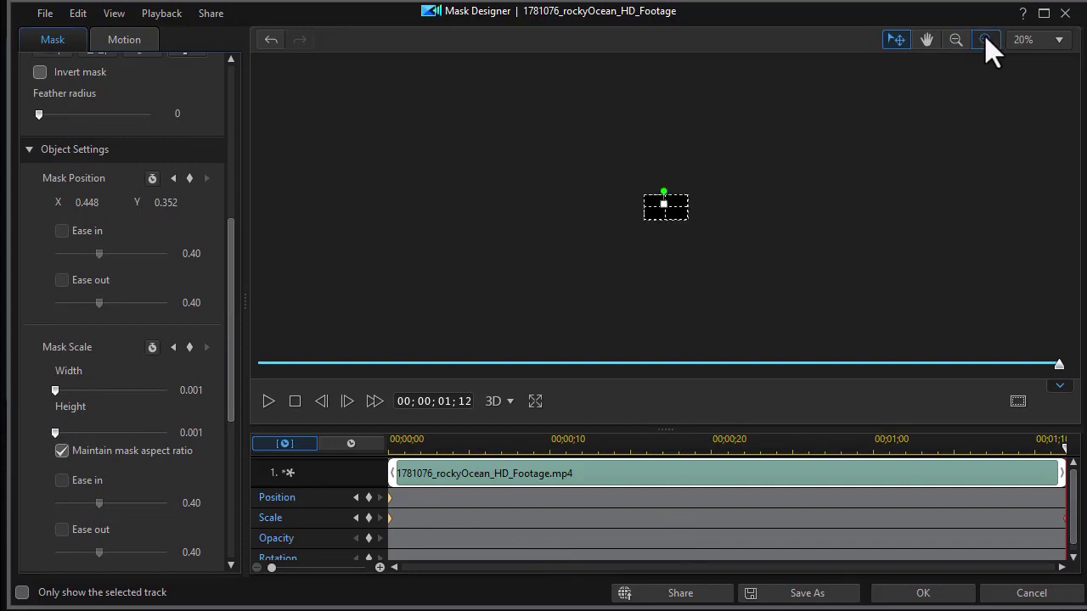
pyautogui.click(985, 40)
pyautogui.click(985, 40)
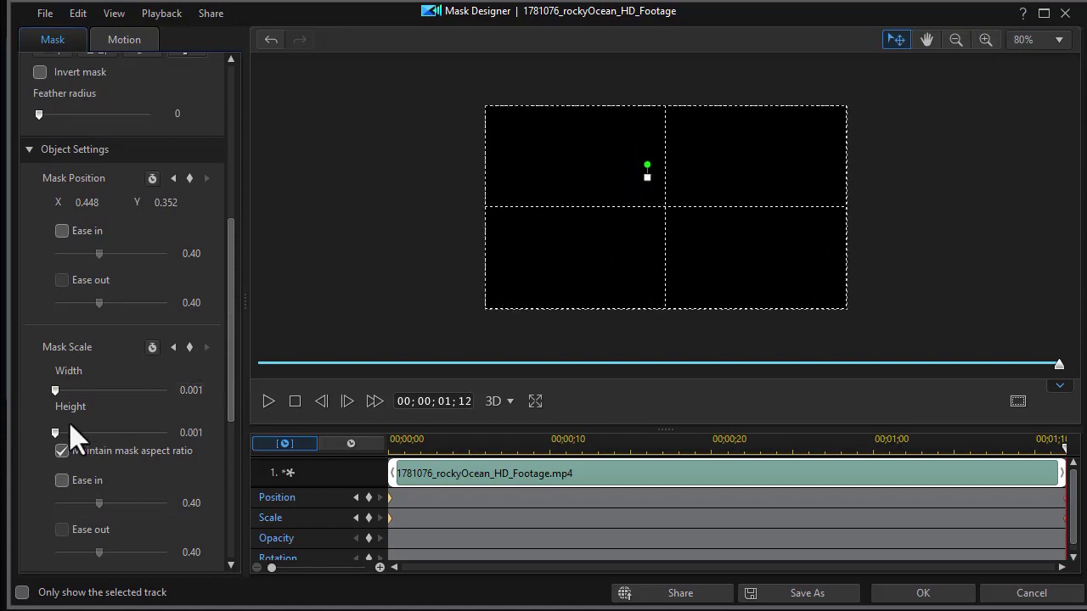
pyautogui.moveTo(55, 431); pyautogui.dragTo(59, 431)
pyautogui.moveTo(647, 177); pyautogui.dragTo(667, 208)
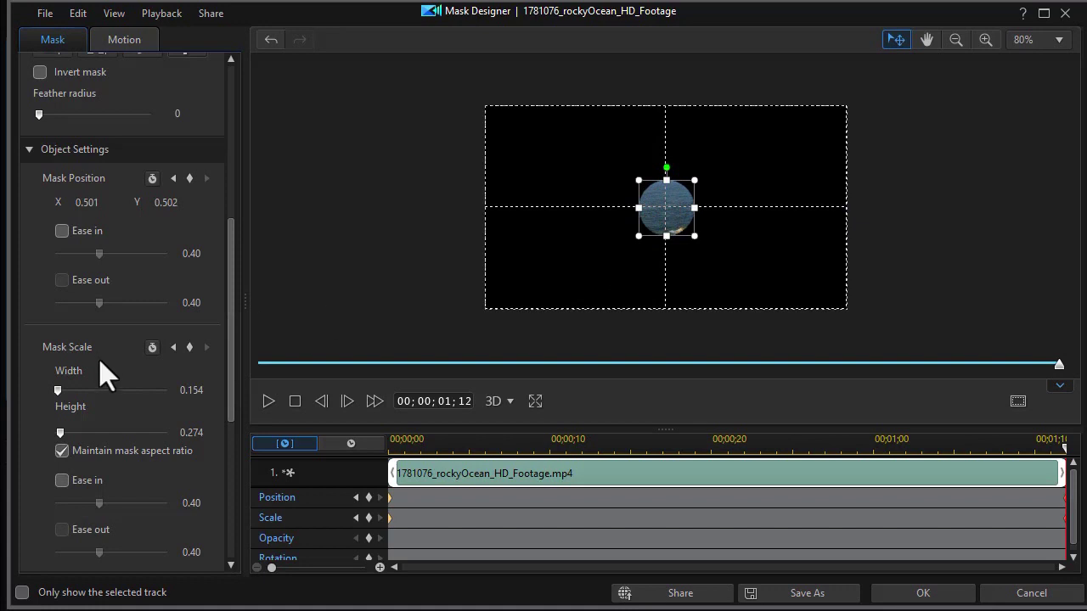
pyautogui.moveTo(59, 433); pyautogui.dragTo(54, 433)
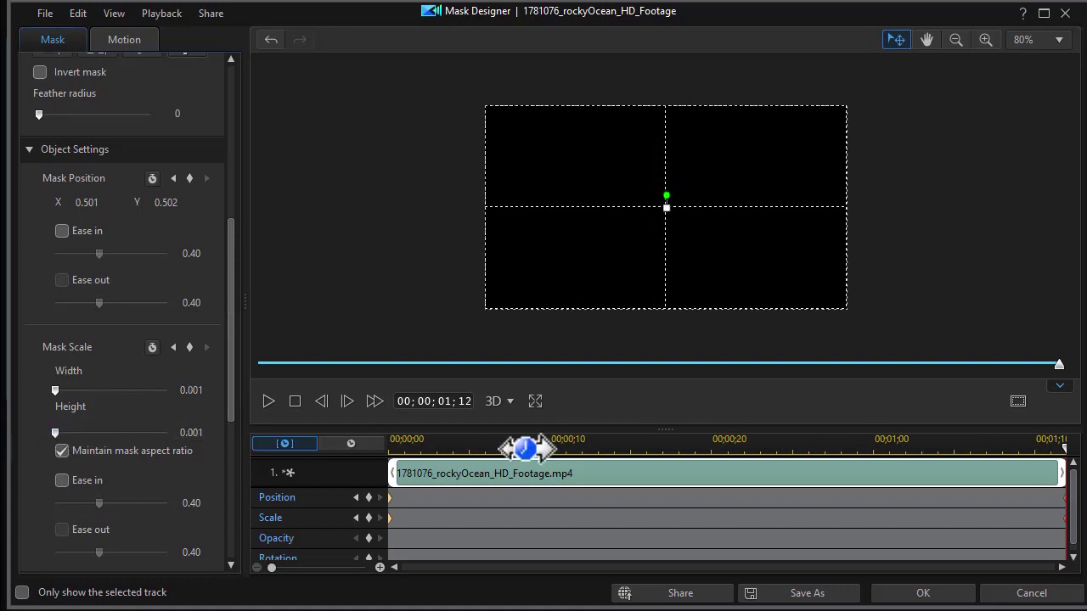
pyautogui.click(923, 594)
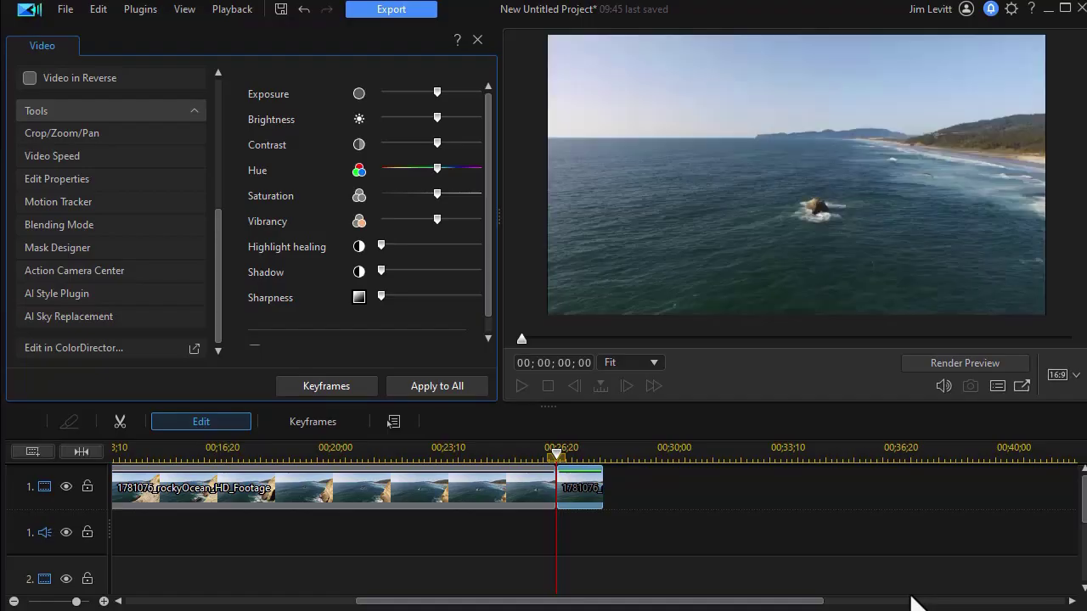
# - Play the first beach clip from just before the cut to preview the closing circle
pyautogui.click(531, 454)
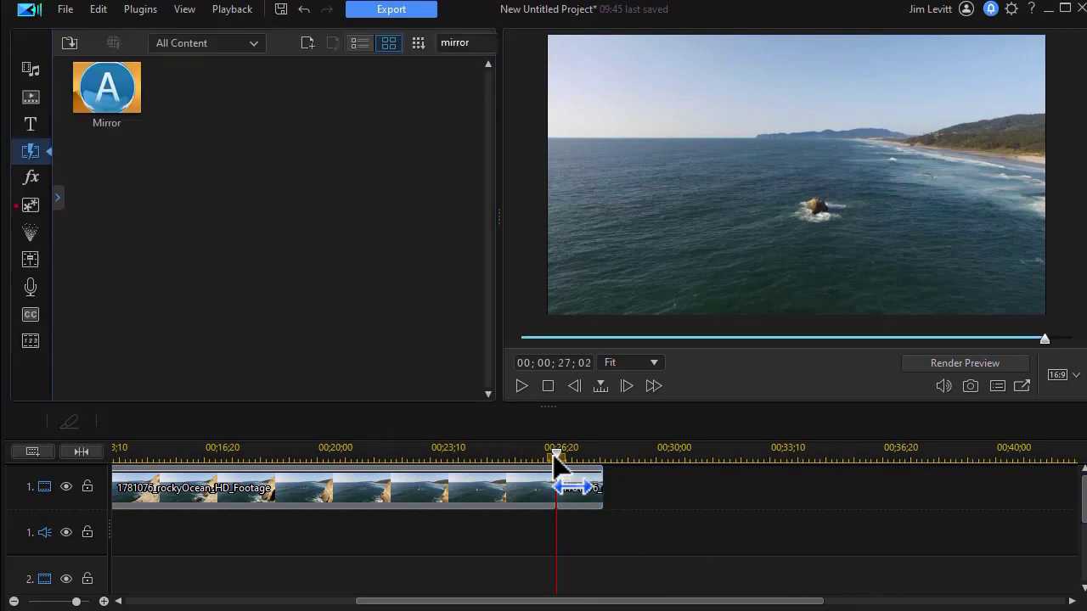
pyautogui.click(530, 479)
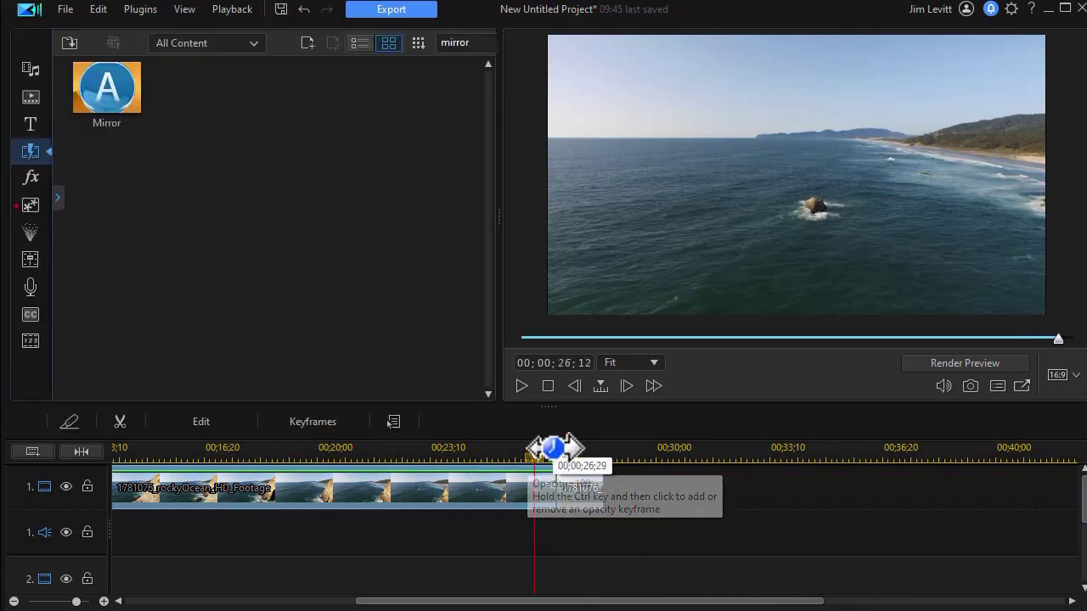
pyautogui.click(521, 385)
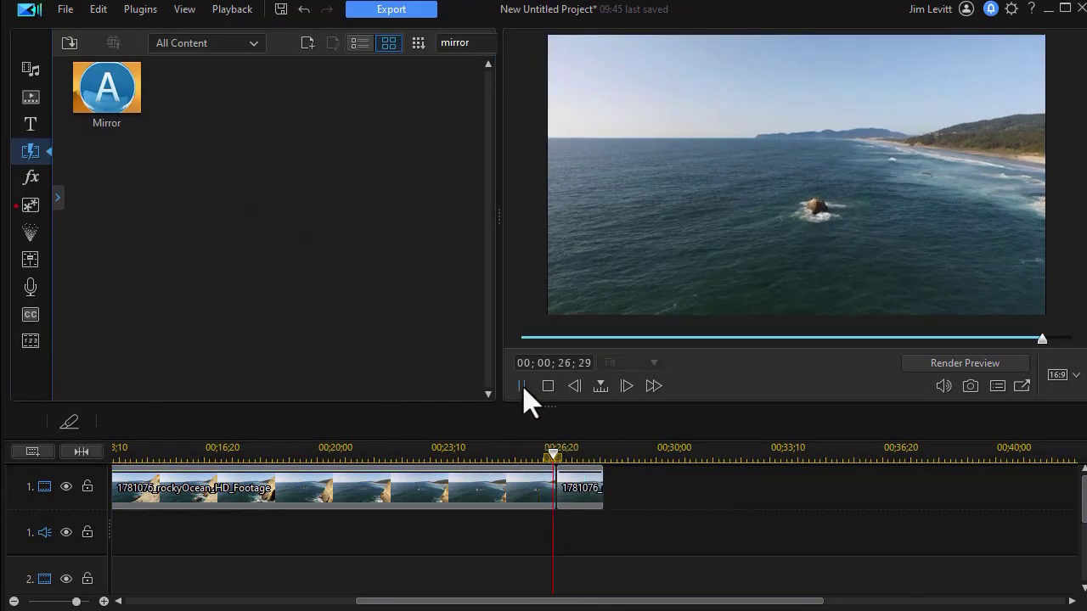